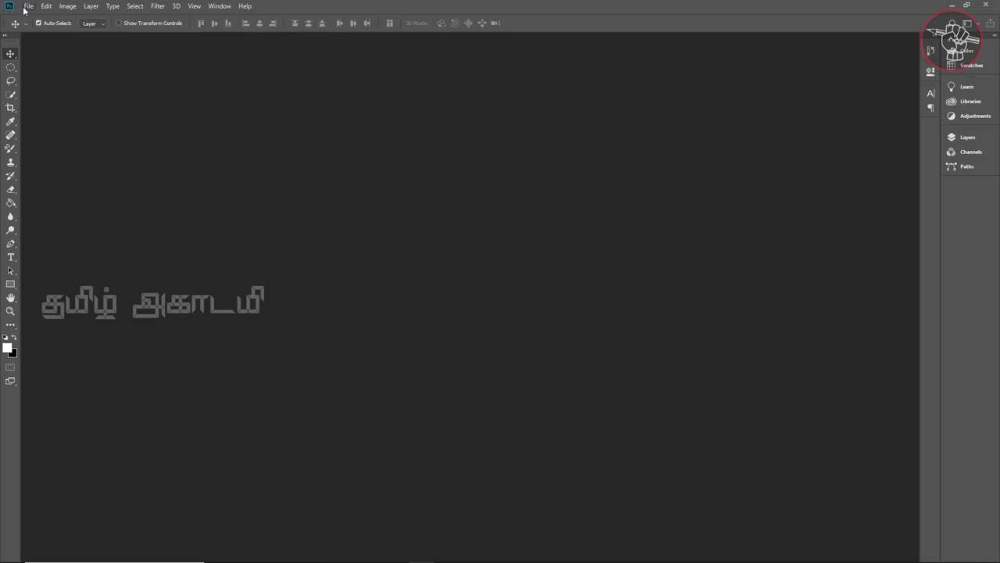
Open Vijay.jpg from the text effect folder, browsing the files as large icons.
{"action": "left_click", "coordinate": [29, 6]}
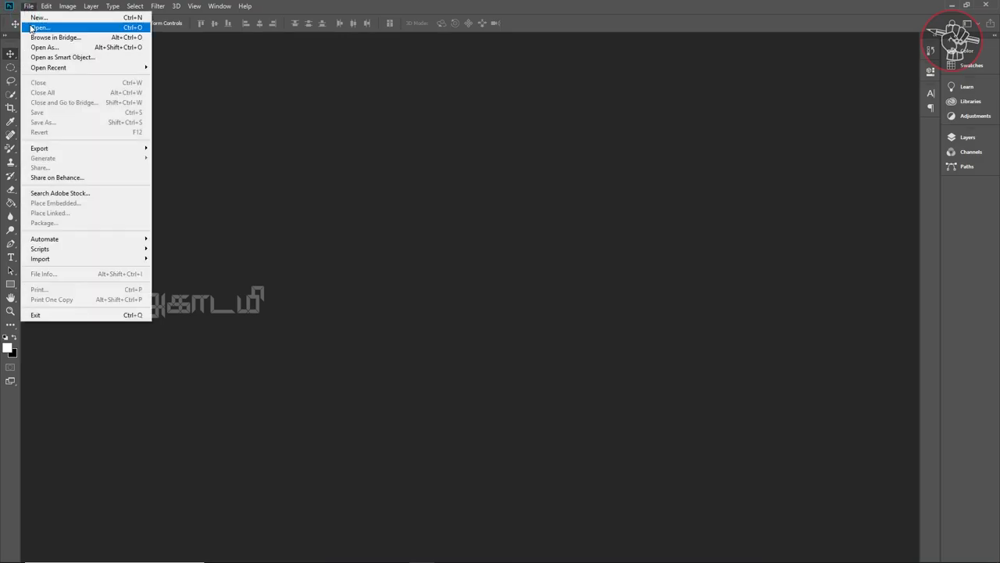
{"action": "left_click", "coordinate": [32, 28]}
{"action": "left_click", "coordinate": [159, 75]}
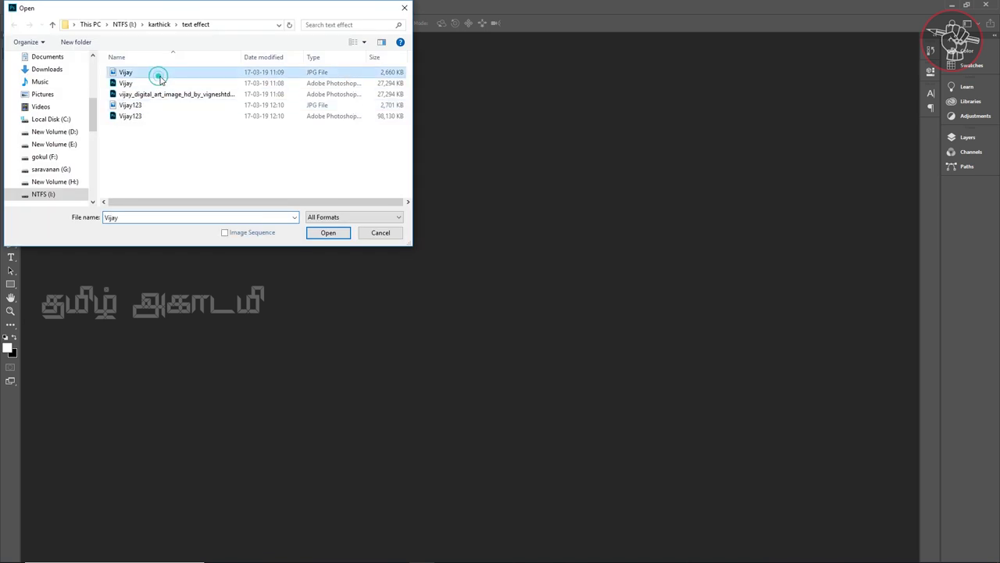
{"action": "left_click", "coordinate": [363, 41]}
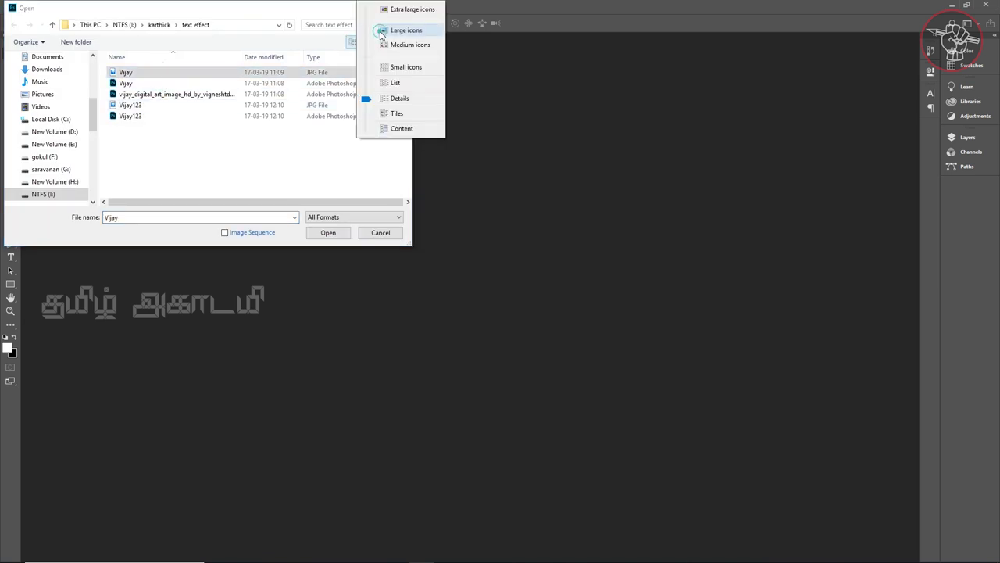
{"action": "left_click", "coordinate": [380, 35]}
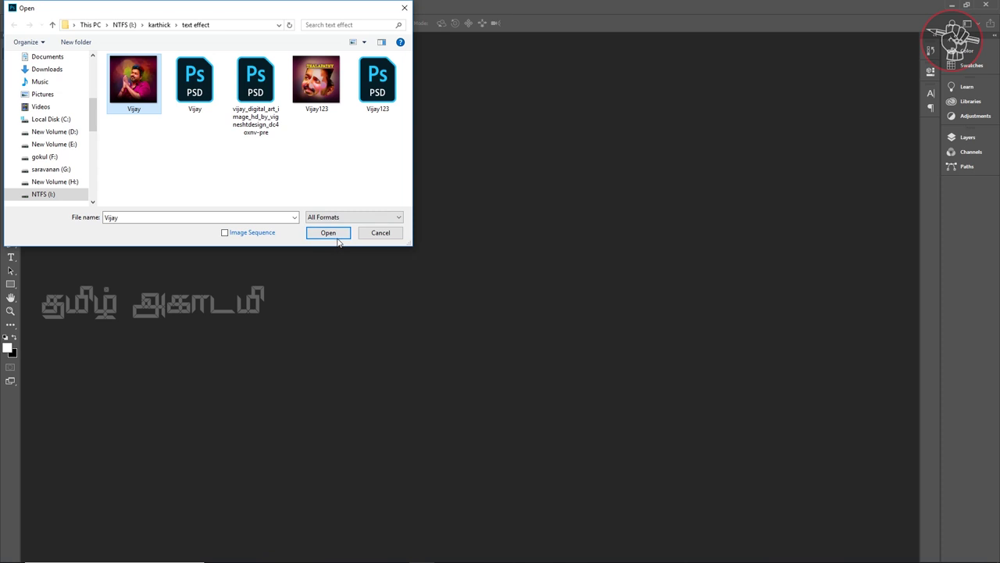
{"action": "left_click", "coordinate": [335, 235]}
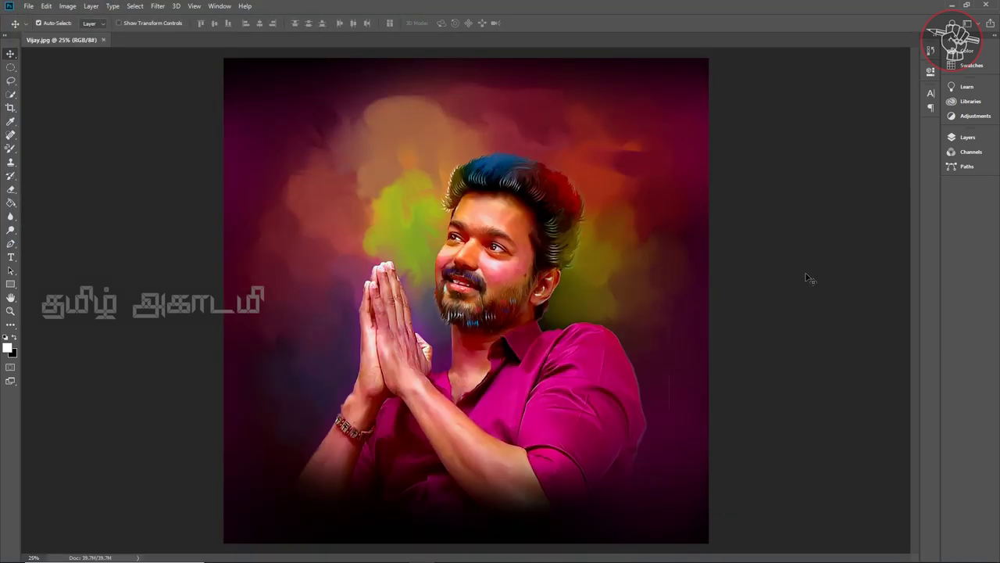
Unlock the Background layer into Layer 0 in an enlarged Layers panel.
{"action": "left_click", "coordinate": [981, 138]}
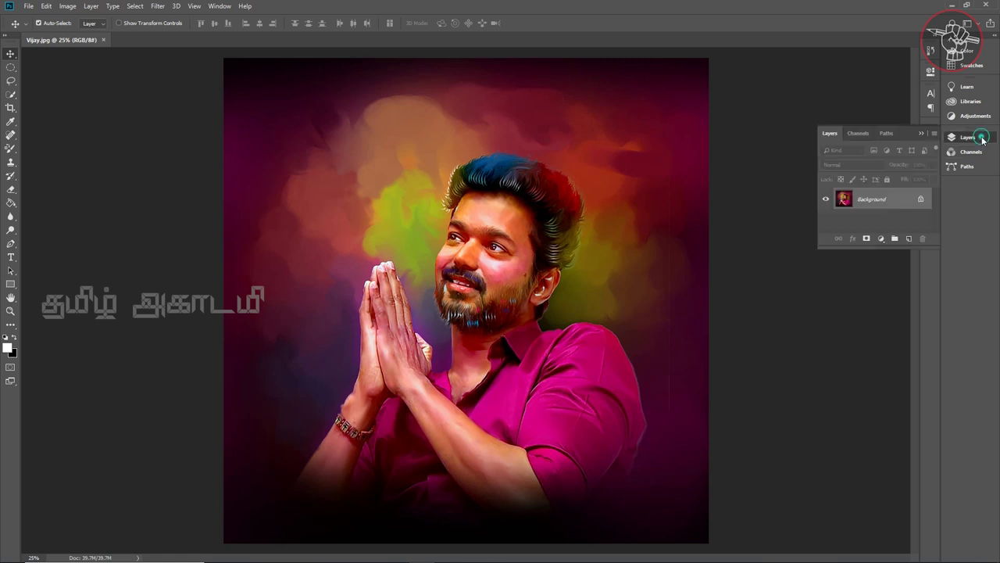
{"action": "left_click_drag", "start_coordinate": [902, 247], "coordinate": [891, 350]}
{"action": "left_click", "coordinate": [919, 198]}
{"action": "double_click", "coordinate": [905, 201]}
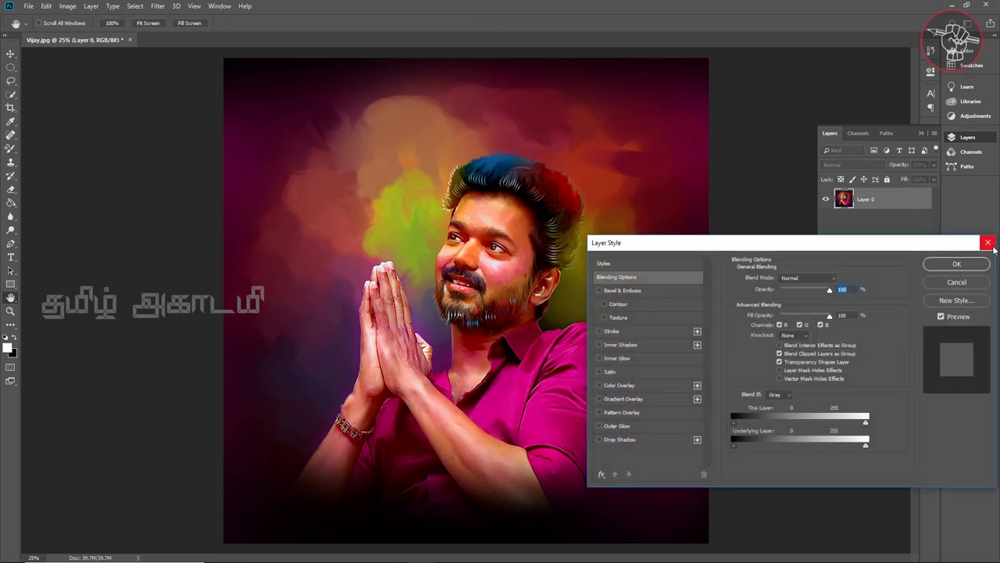
{"action": "left_click", "coordinate": [992, 247]}
Duplicate Layer 0 as Layer 0 copy and add an empty Layer 1 above Layer 0.
{"action": "right_click", "coordinate": [895, 202]}
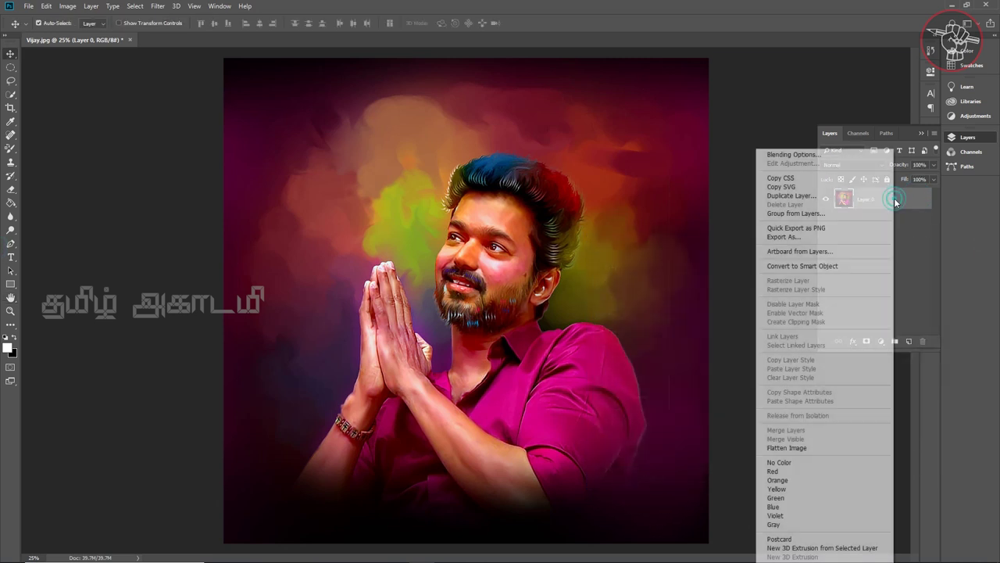
{"action": "left_click", "coordinate": [842, 196]}
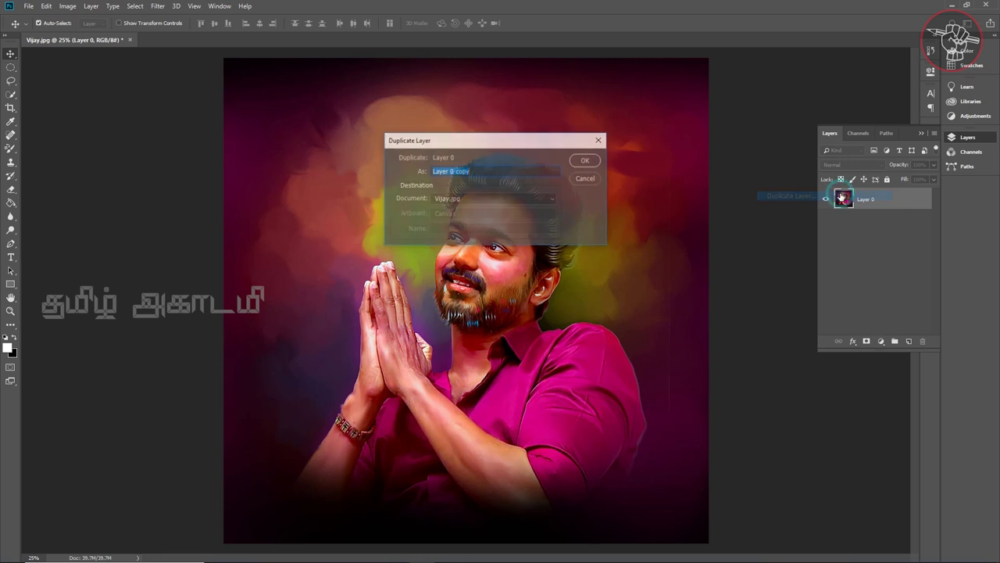
{"action": "left_click", "coordinate": [584, 161]}
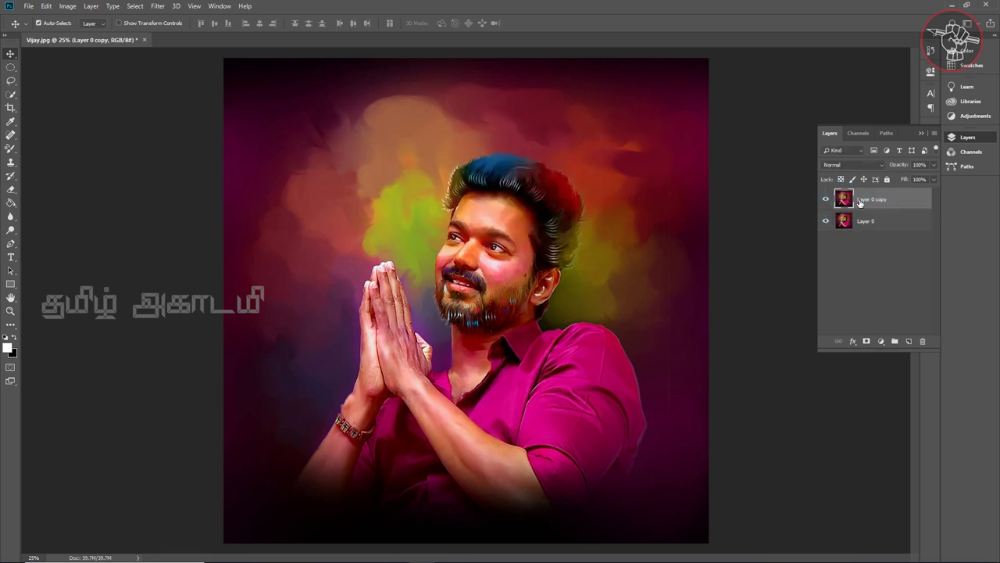
{"action": "left_click", "coordinate": [873, 222]}
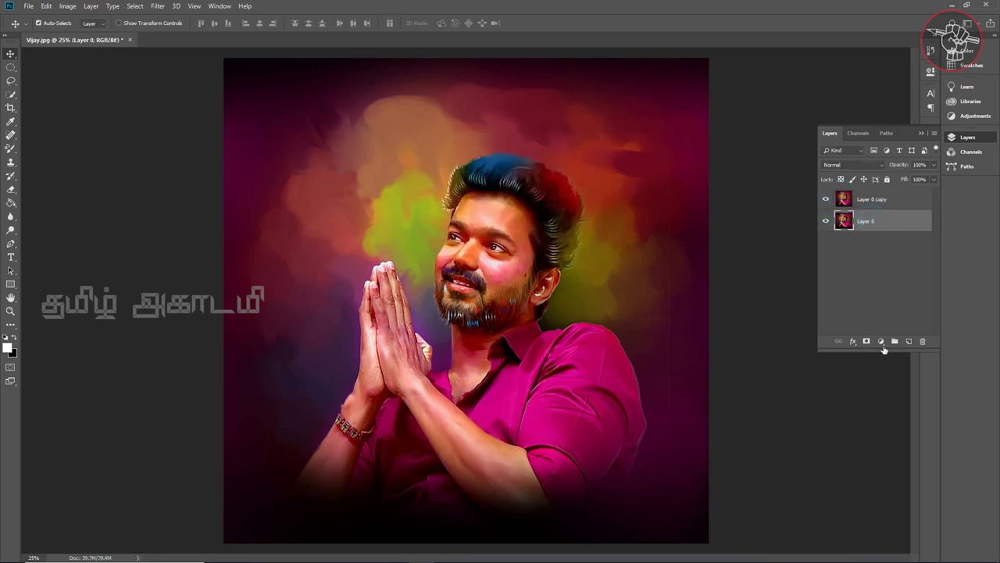
{"action": "left_click", "coordinate": [907, 341]}
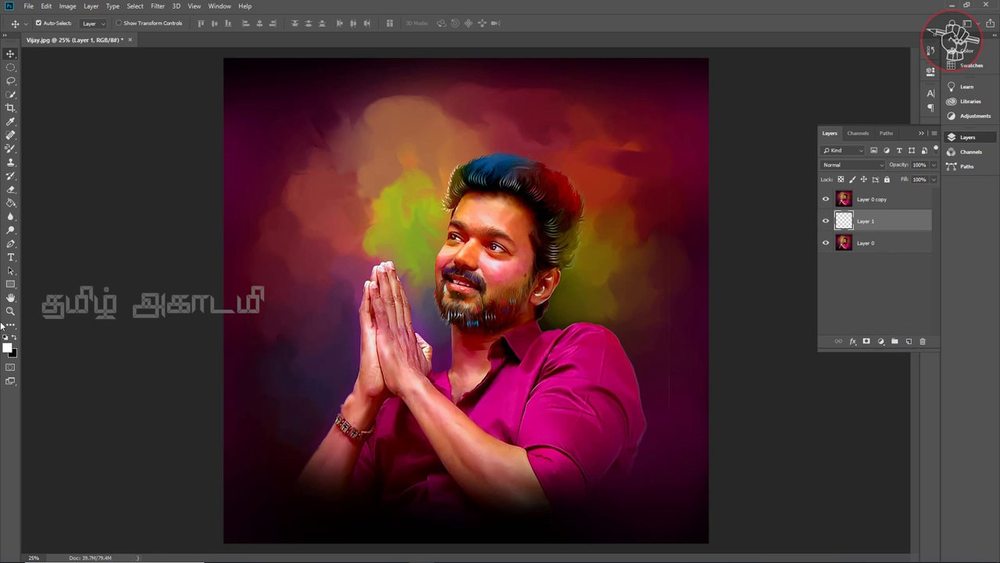
Fill Layer 1 with white and move it to the bottom of the stack.
{"action": "left_click", "coordinate": [12, 203]}
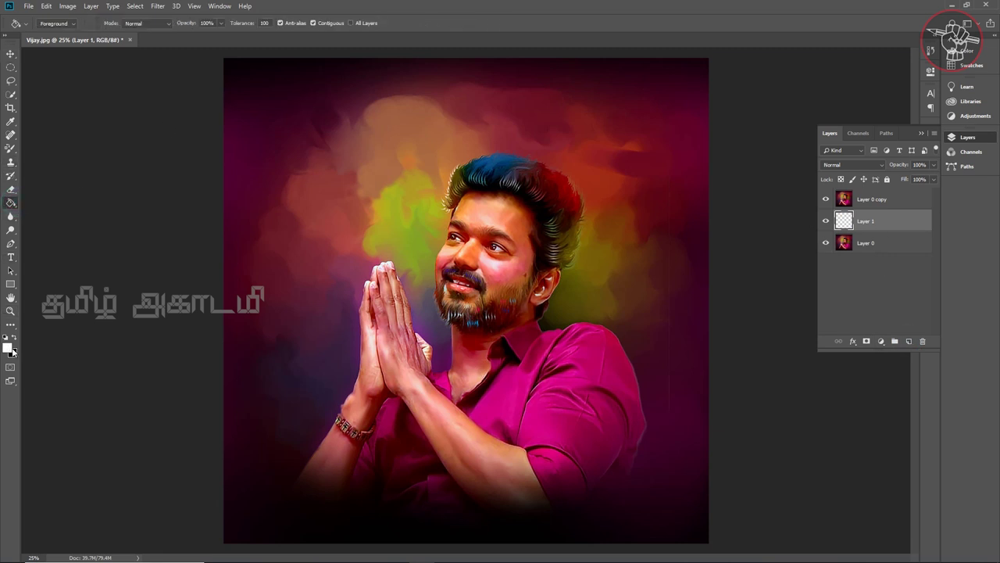
{"action": "left_click", "coordinate": [582, 252]}
{"action": "left_click_drag", "start_coordinate": [879, 225], "coordinate": [881, 249]}
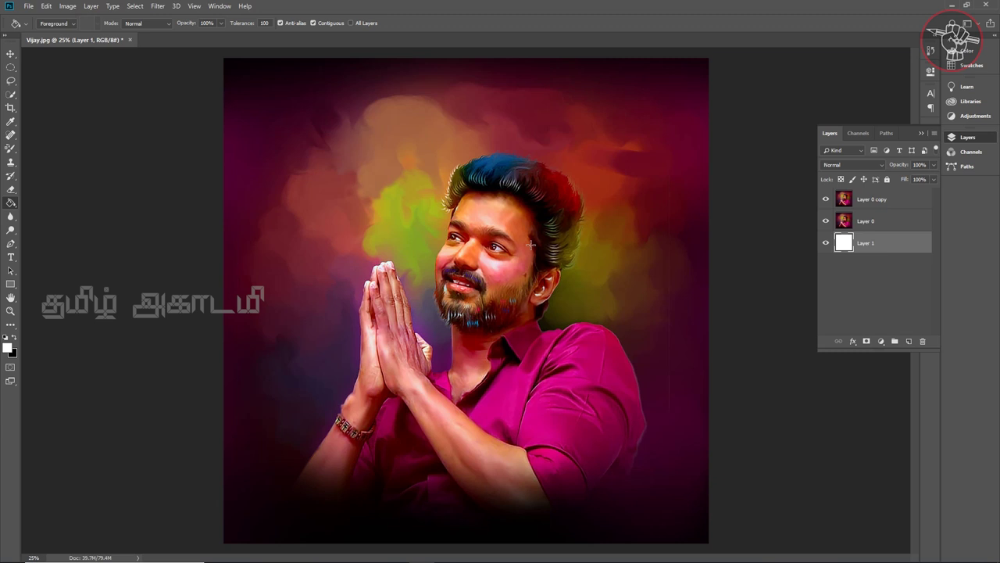
Hide the Layer 0 copy portrait and select Layer 0.
{"action": "left_click", "coordinate": [907, 198]}
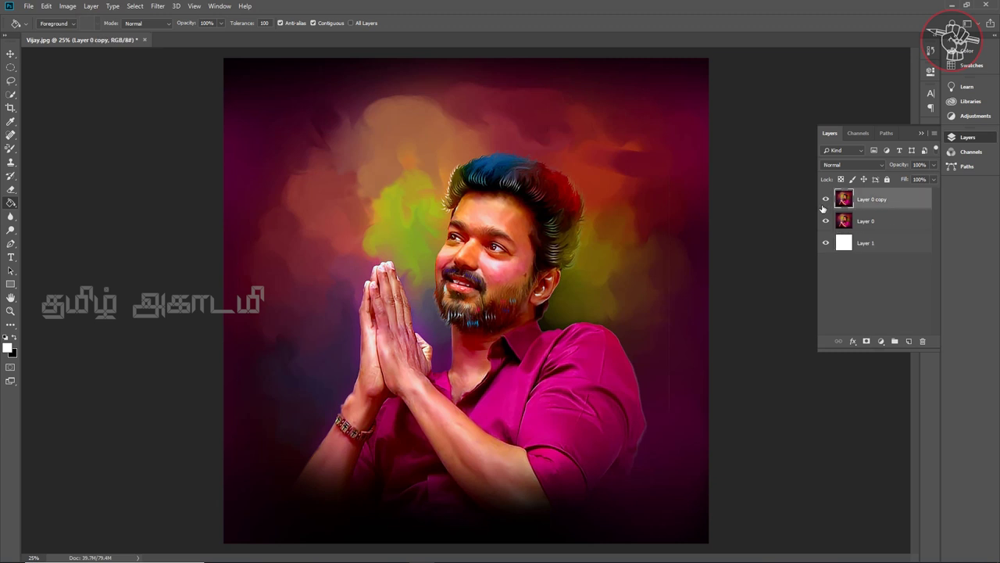
{"action": "left_click", "coordinate": [826, 201]}
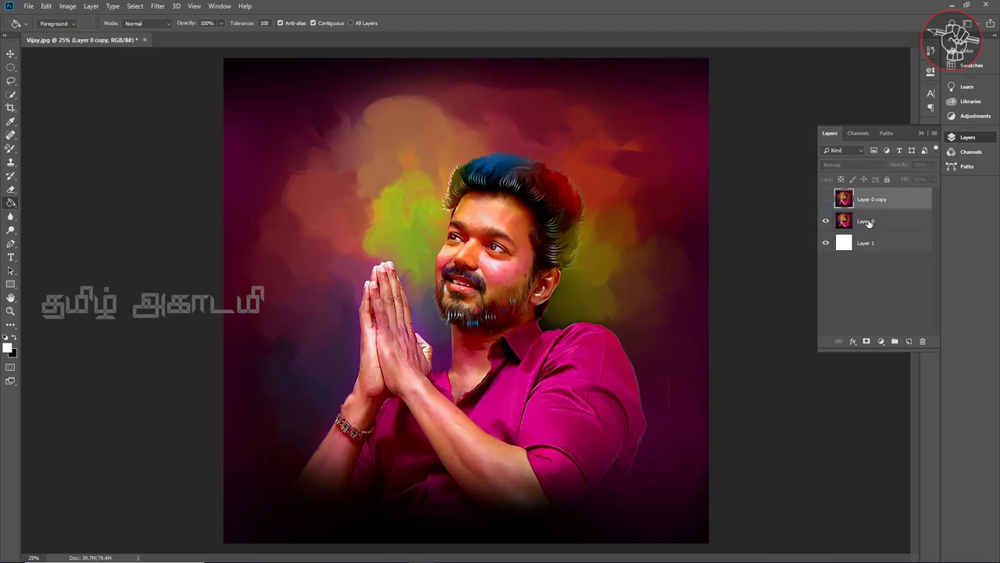
{"action": "left_click", "coordinate": [844, 223]}
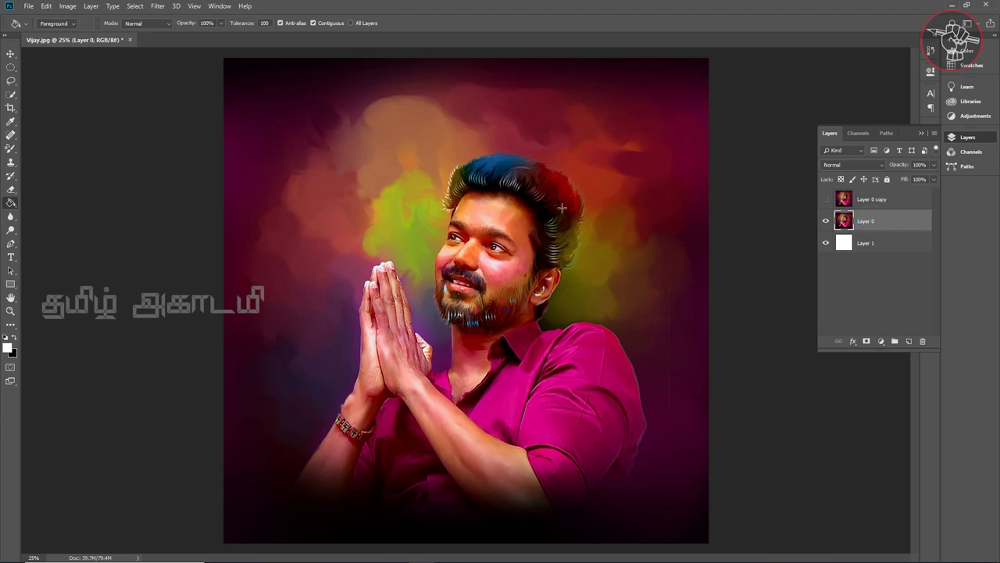
Apply a 164.7-pixel Gaussian Blur to Layer 0.
{"action": "left_click", "coordinate": [158, 12]}
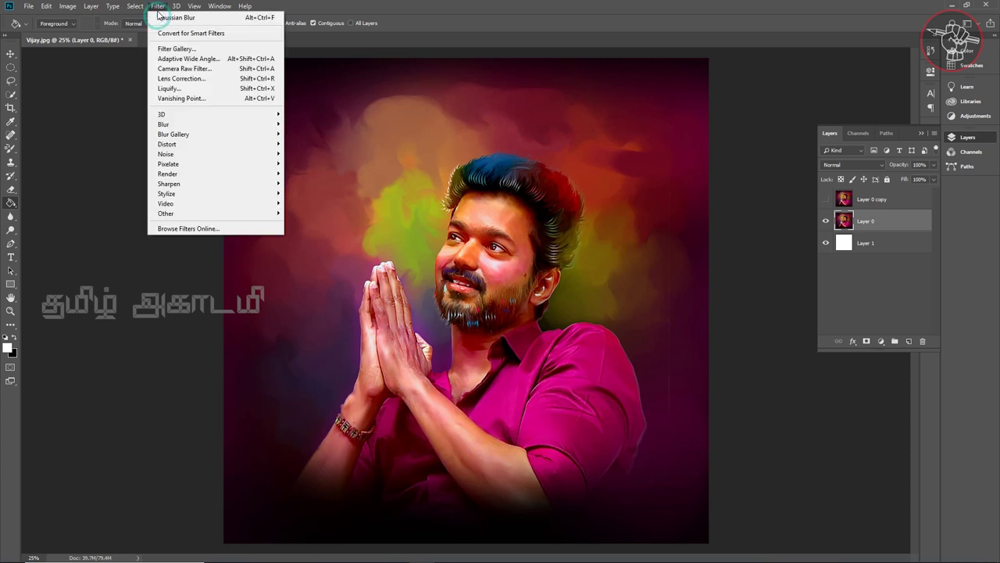
{"action": "mouse_move", "coordinate": [165, 123]}
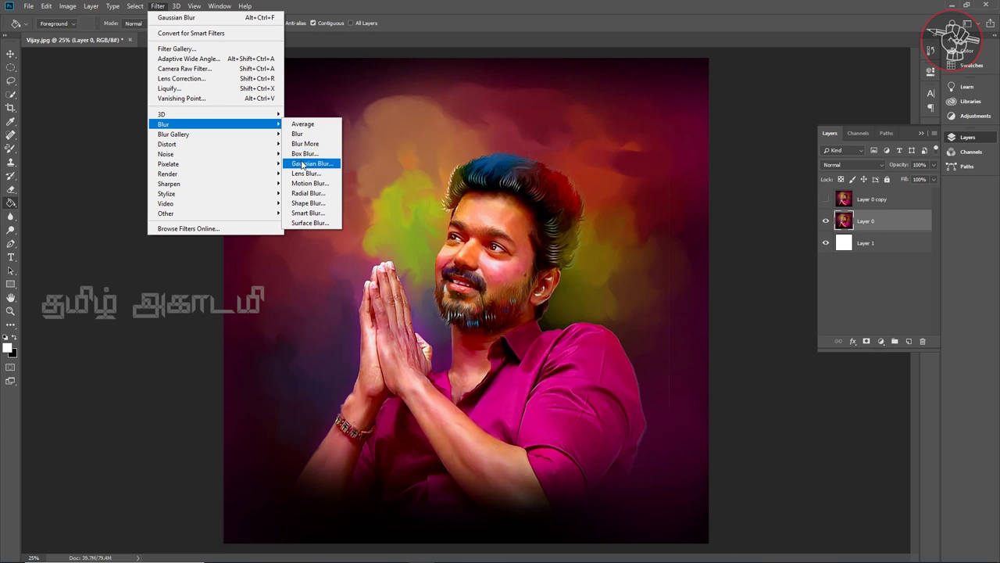
{"action": "left_click", "coordinate": [301, 164]}
{"action": "left_click_drag", "start_coordinate": [496, 280], "coordinate": [422, 280]}
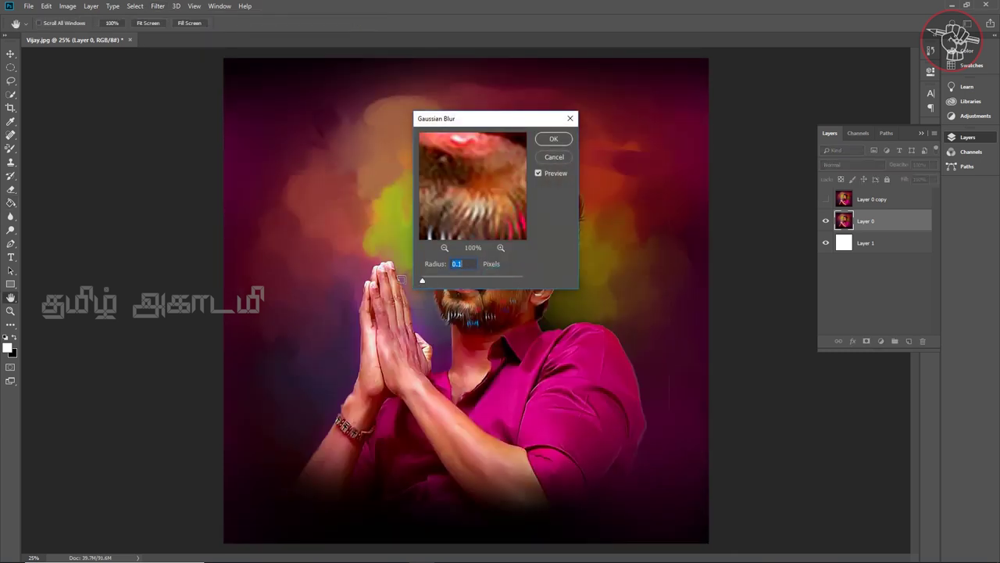
{"action": "left_click_drag", "start_coordinate": [423, 278], "coordinate": [500, 283]}
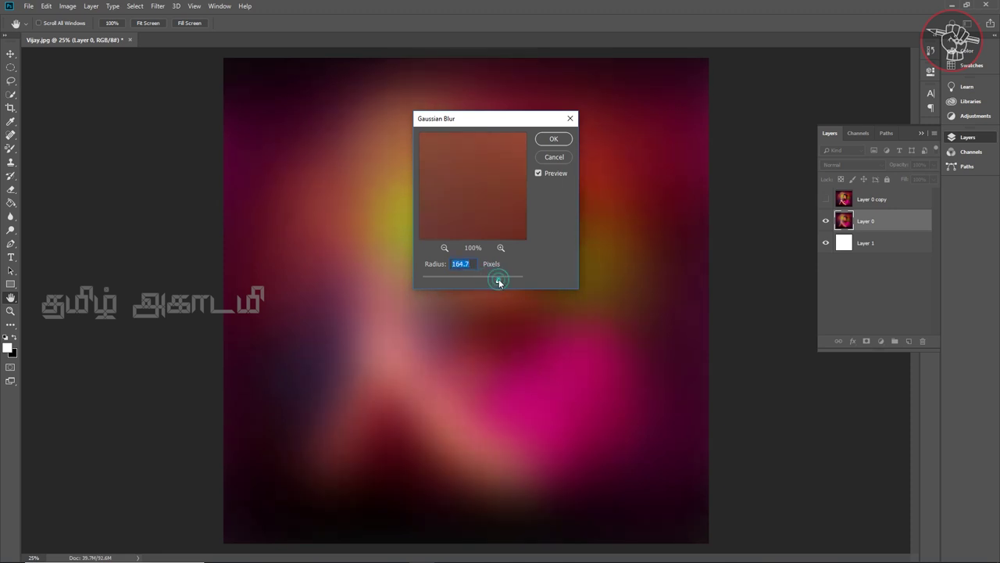
{"action": "left_click", "coordinate": [563, 139]}
{"action": "key", "text": "g"}
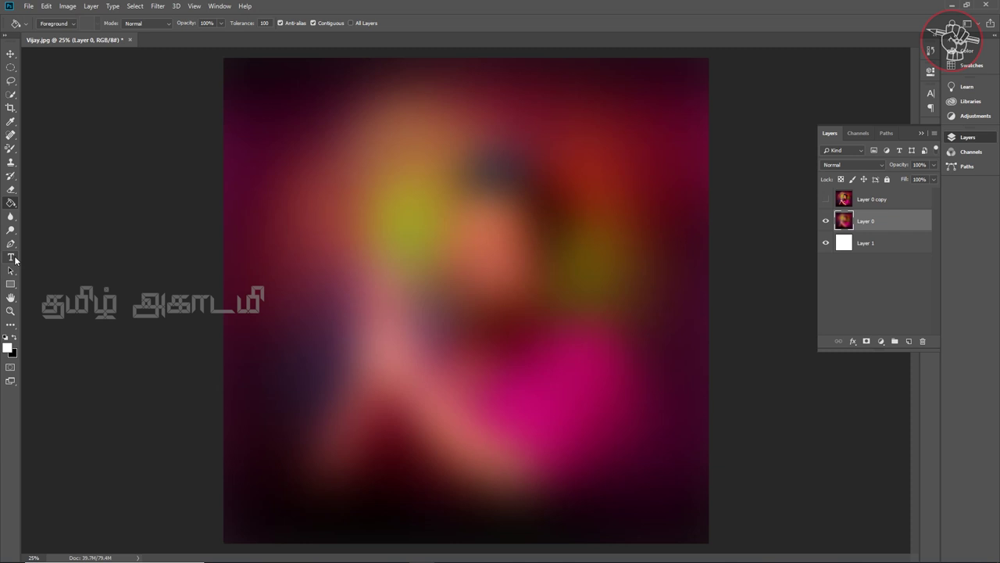
Type '63' as a new yellow text layer on the canvas.
{"action": "left_click", "coordinate": [12, 257]}
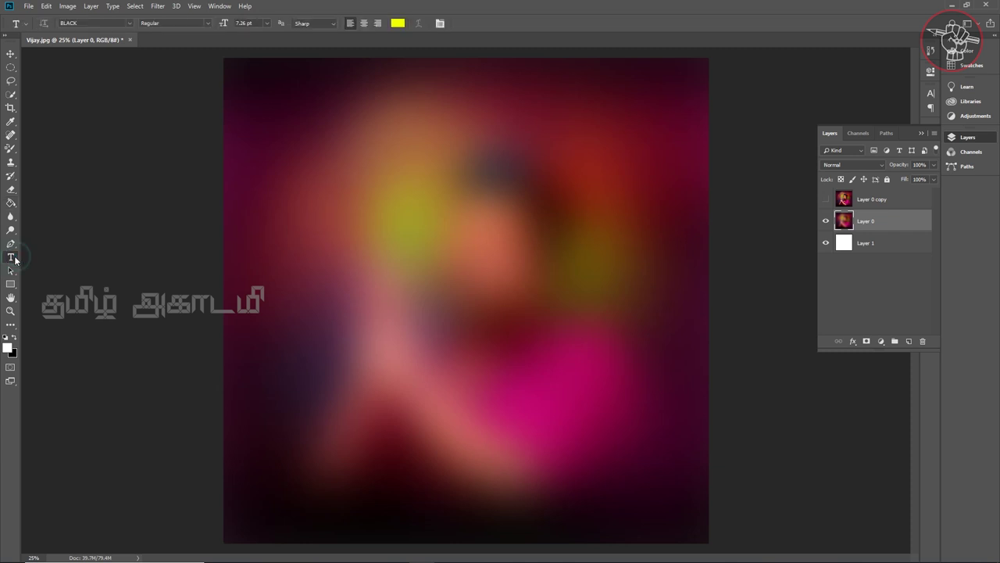
{"action": "left_click", "coordinate": [419, 275]}
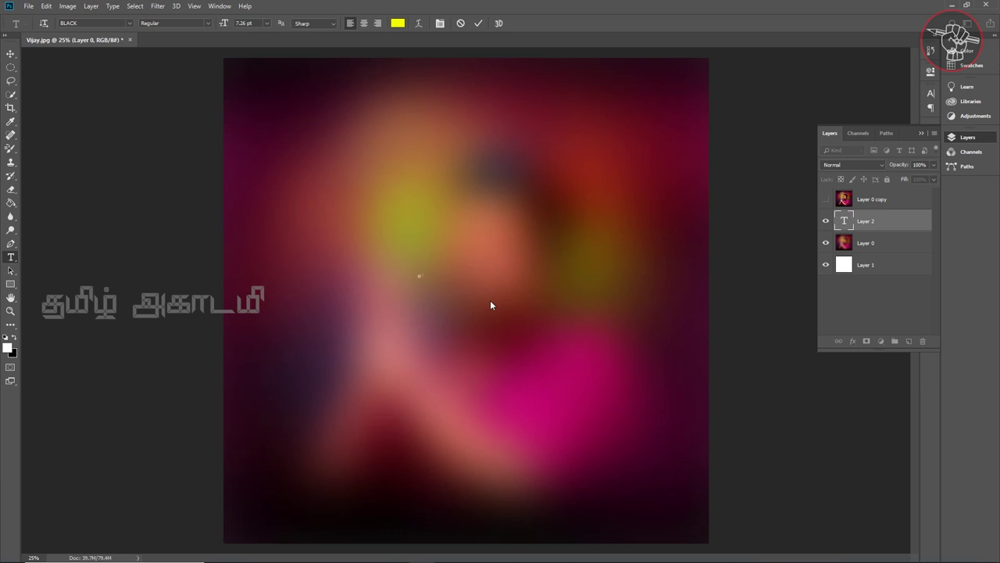
{"action": "type", "text": "63"}
{"action": "left_click", "coordinate": [11, 53]}
Enlarge the 63 to 143.84 pt, move it up near the centre, and select its text.
{"action": "key", "text": "ctrl"}
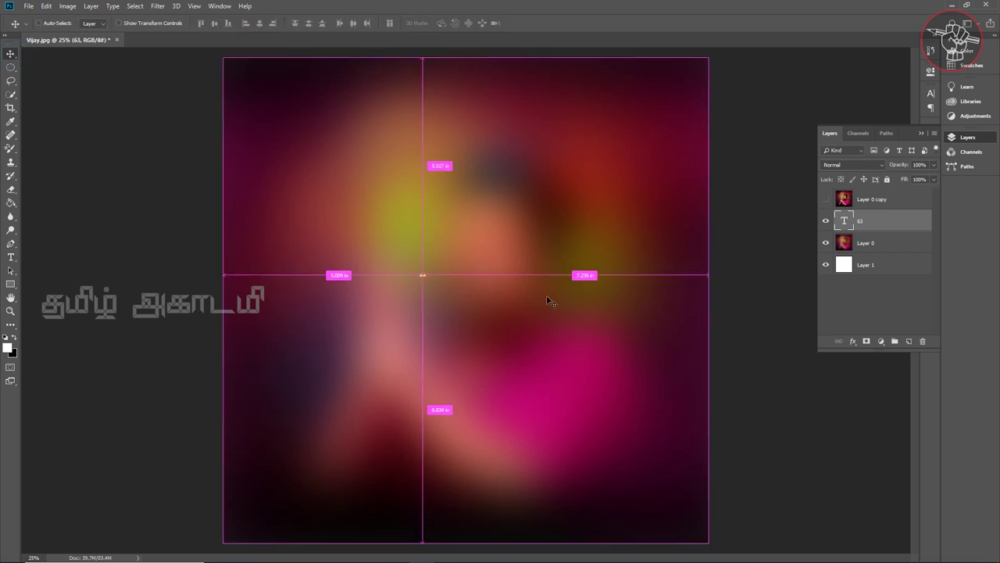
{"action": "key", "text": "ctrl+t"}
{"action": "left_click_drag", "start_coordinate": [422, 275], "coordinate": [493, 439]}
{"action": "key", "text": "Return"}
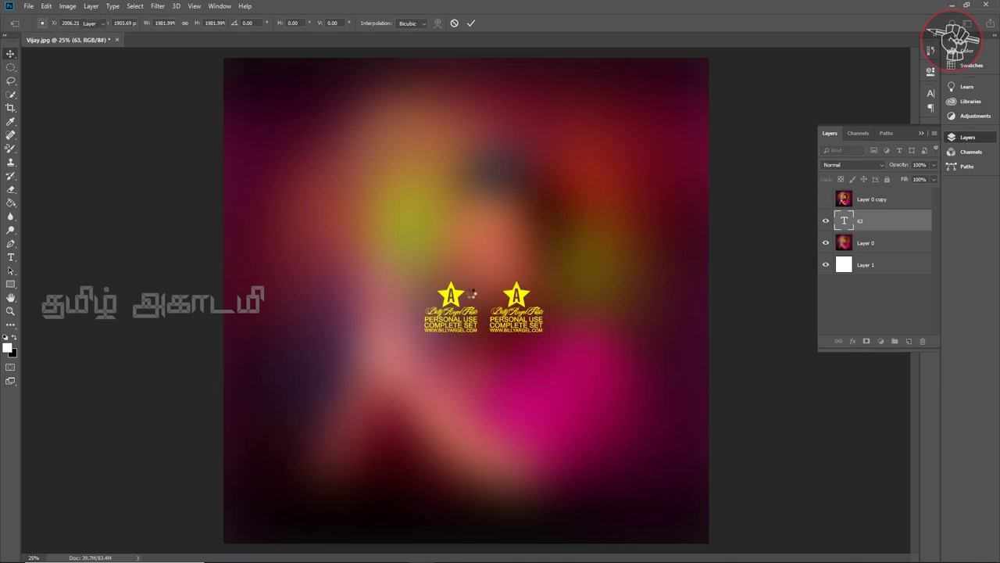
{"action": "left_click_drag", "start_coordinate": [447, 318], "coordinate": [441, 266]}
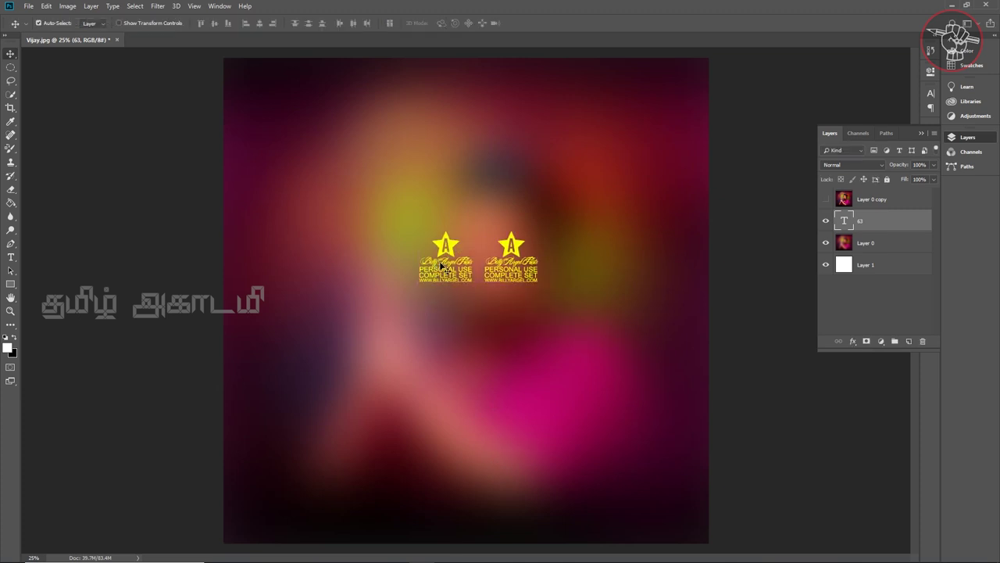
{"action": "key", "text": "t"}
{"action": "left_click", "coordinate": [459, 268]}
{"action": "key", "text": "ctrl+a"}
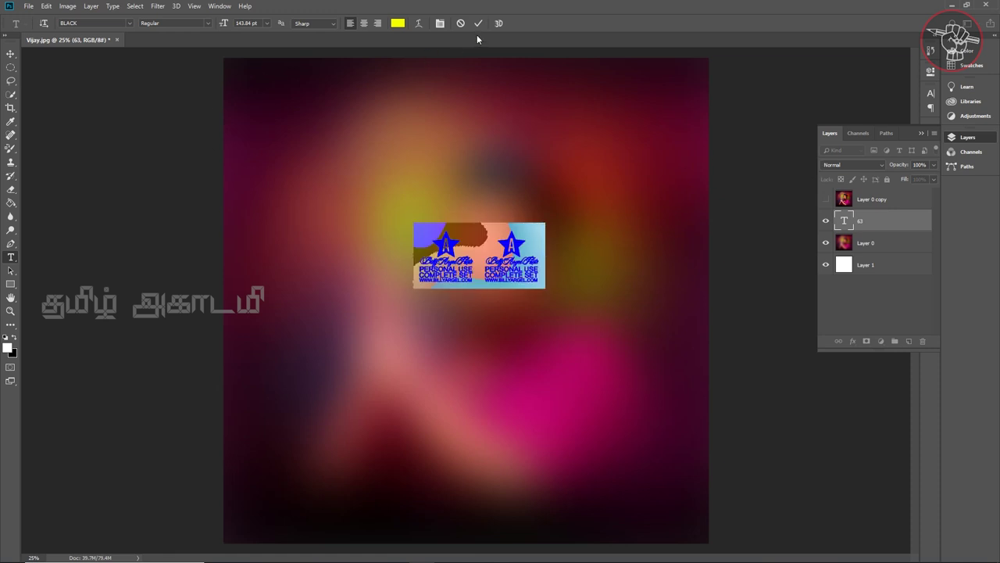
Apply the Acumin Variable Concept font to the 63 text.
{"action": "left_click", "coordinate": [440, 22]}
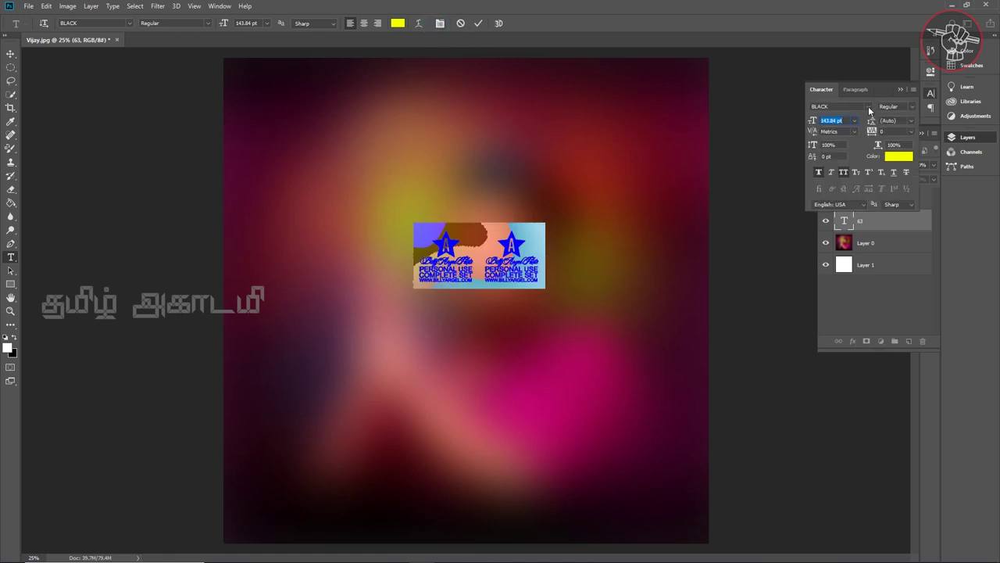
{"action": "left_click", "coordinate": [868, 108]}
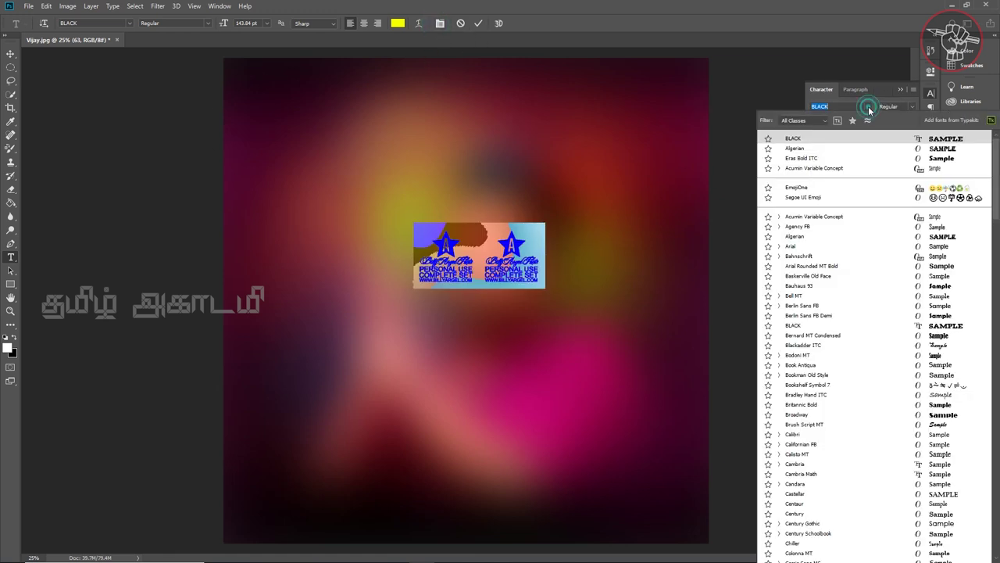
{"action": "left_click", "coordinate": [870, 217]}
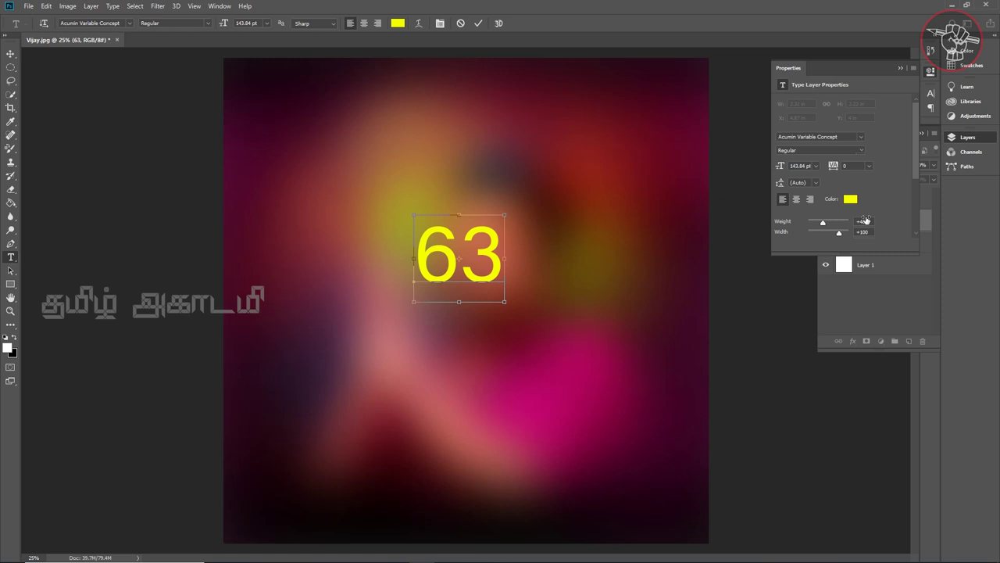
{"action": "key", "text": "ctrl+a"}
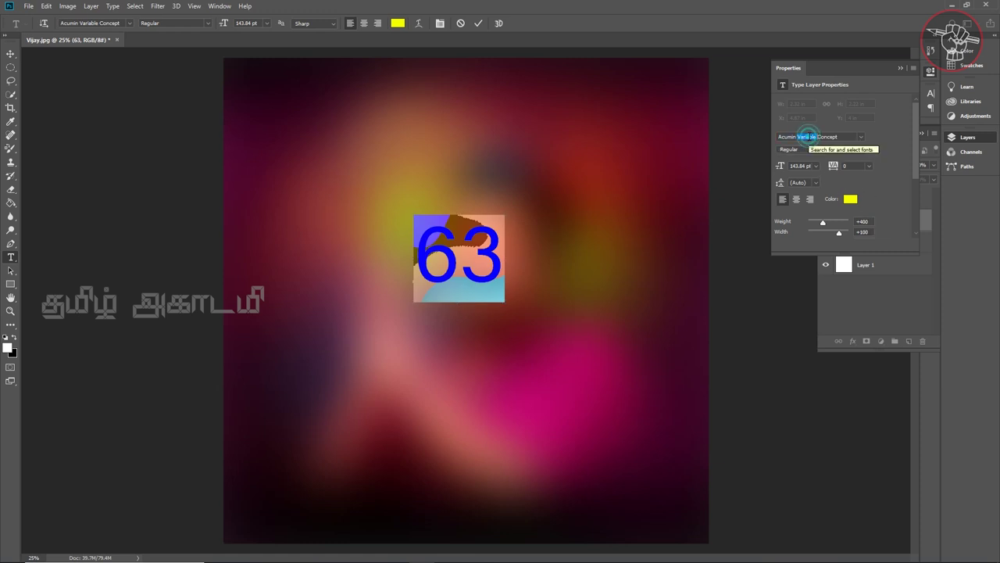
Switch the 63 to Bauhaus 93 and move it slightly right and down.
{"action": "left_click", "coordinate": [846, 136]}
{"action": "scroll", "coordinate": [847, 136], "scroll_direction": "down", "scroll_amount": 2}
{"action": "scroll", "coordinate": [847, 136], "scroll_direction": "down", "scroll_amount": 4}
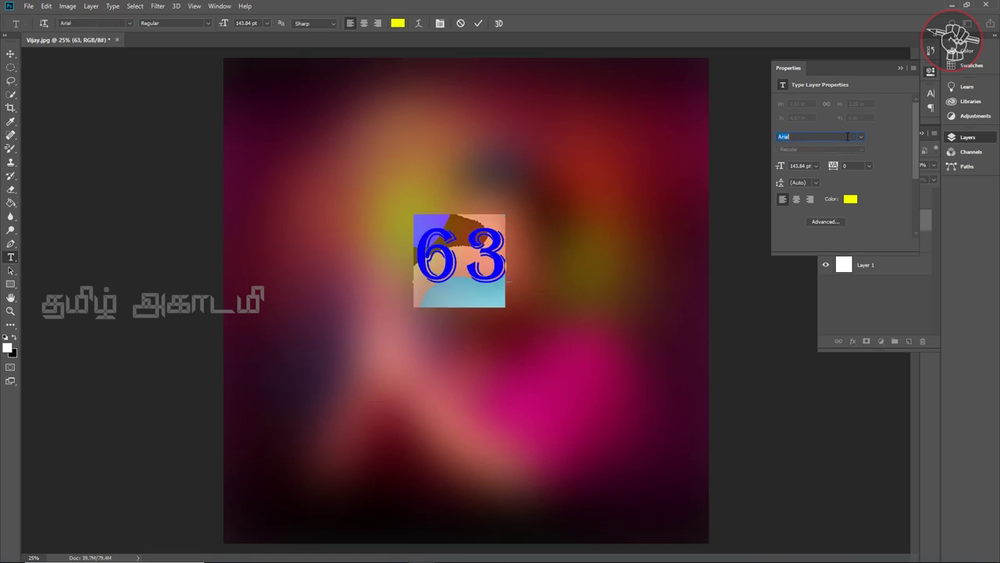
{"action": "scroll", "coordinate": [846, 136], "scroll_direction": "down", "scroll_amount": 3}
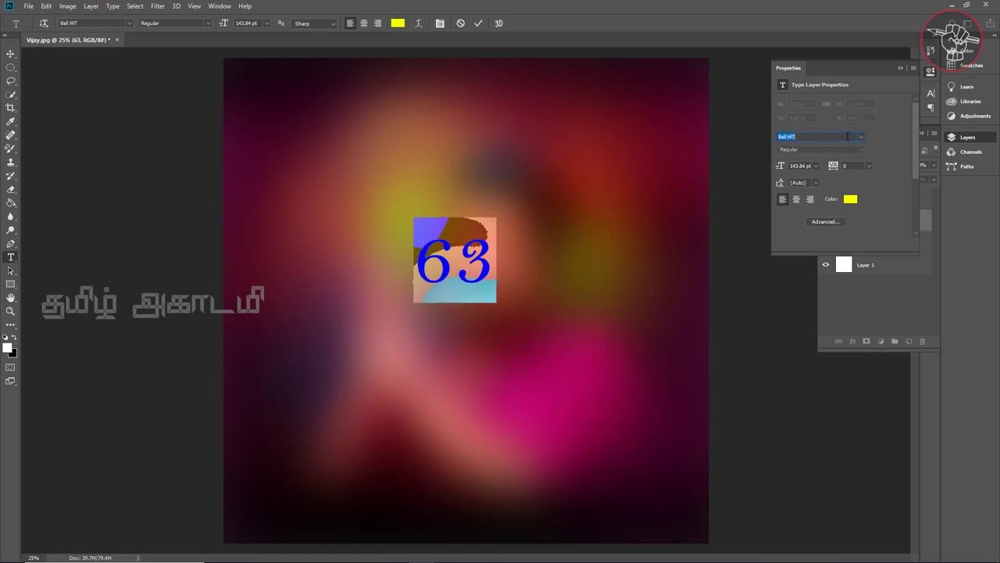
{"action": "scroll", "coordinate": [847, 136], "scroll_direction": "up", "scroll_amount": 1}
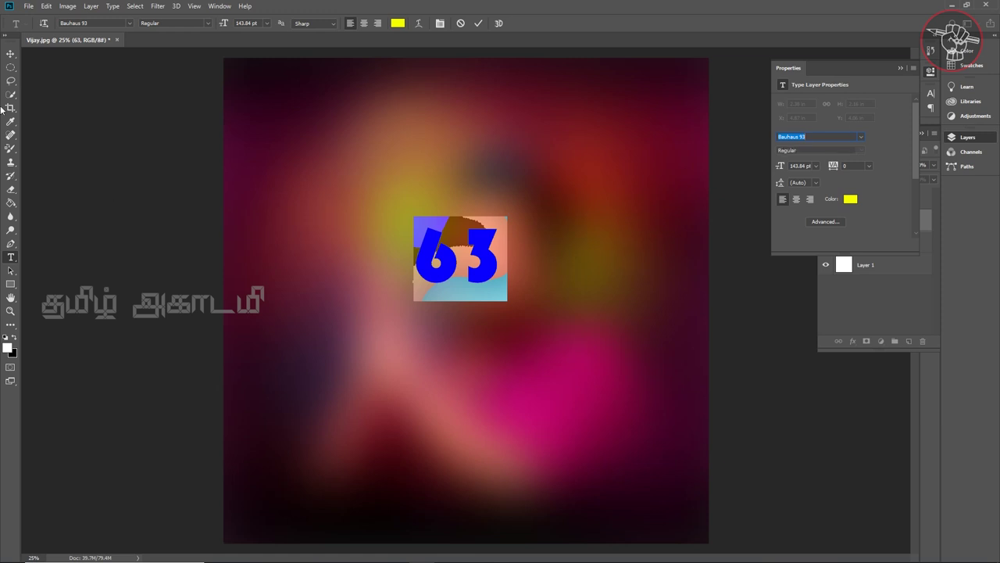
{"action": "left_click", "coordinate": [11, 53]}
{"action": "left_click_drag", "start_coordinate": [469, 271], "coordinate": [508, 281]}
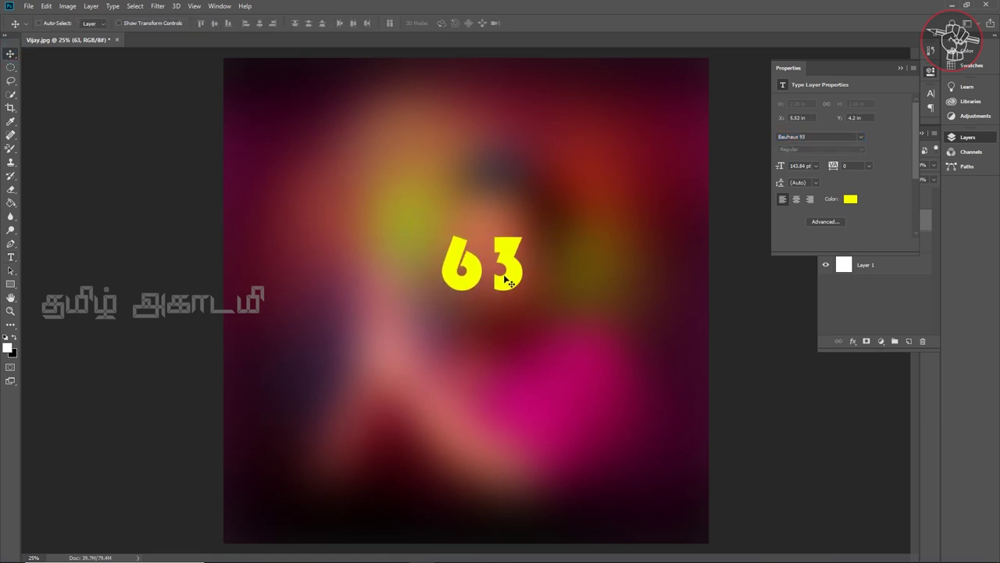
Scale the 63 up to about 403% (580.19 pt) across most of the canvas.
{"action": "key", "text": "ctrl+t"}
{"action": "left_click_drag", "start_coordinate": [441, 309], "coordinate": [325, 412]}
{"action": "left_click_drag", "start_coordinate": [533, 224], "coordinate": [619, 145]}
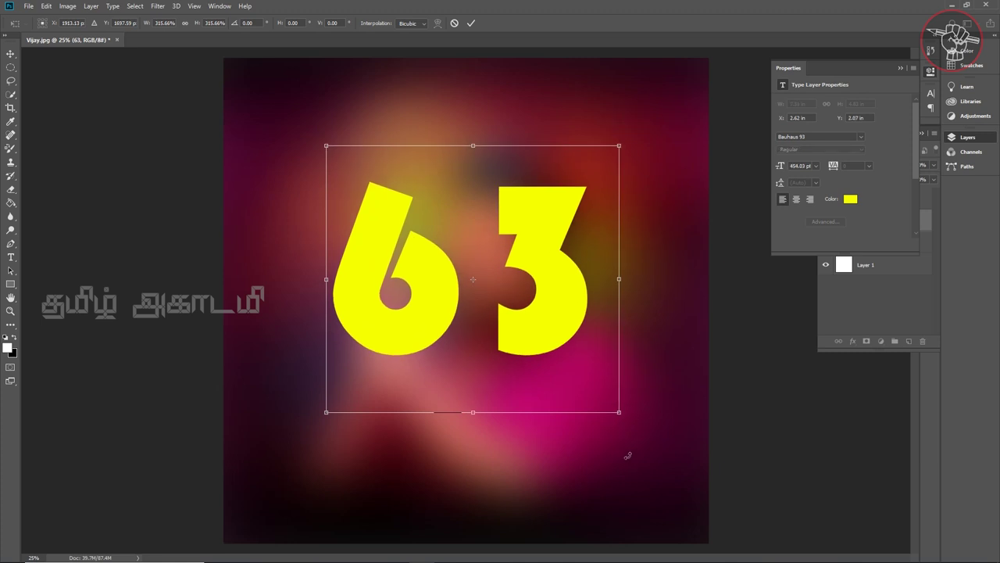
{"action": "left_click_drag", "start_coordinate": [619, 412], "coordinate": [662, 450]}
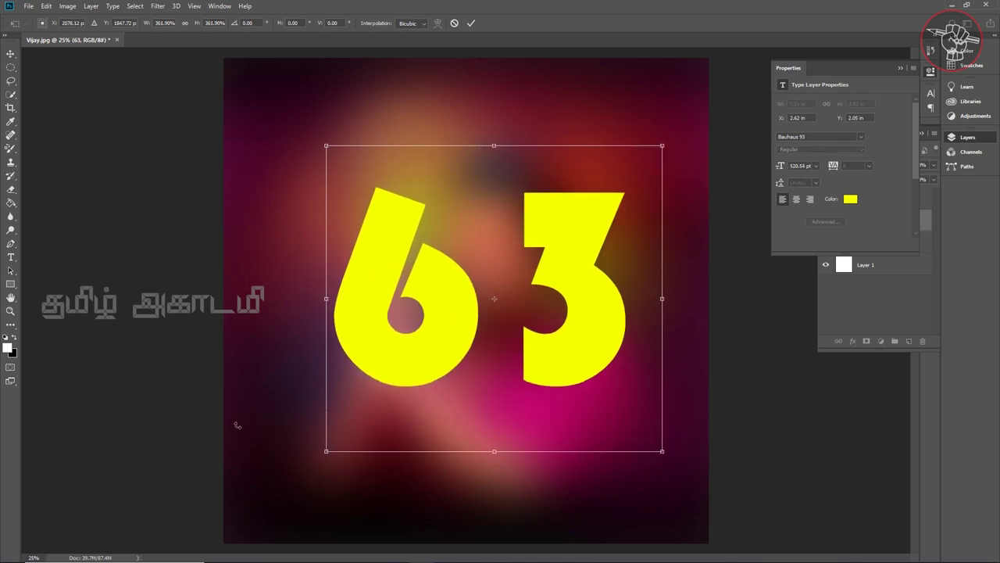
{"action": "left_click_drag", "start_coordinate": [327, 452], "coordinate": [295, 496]}
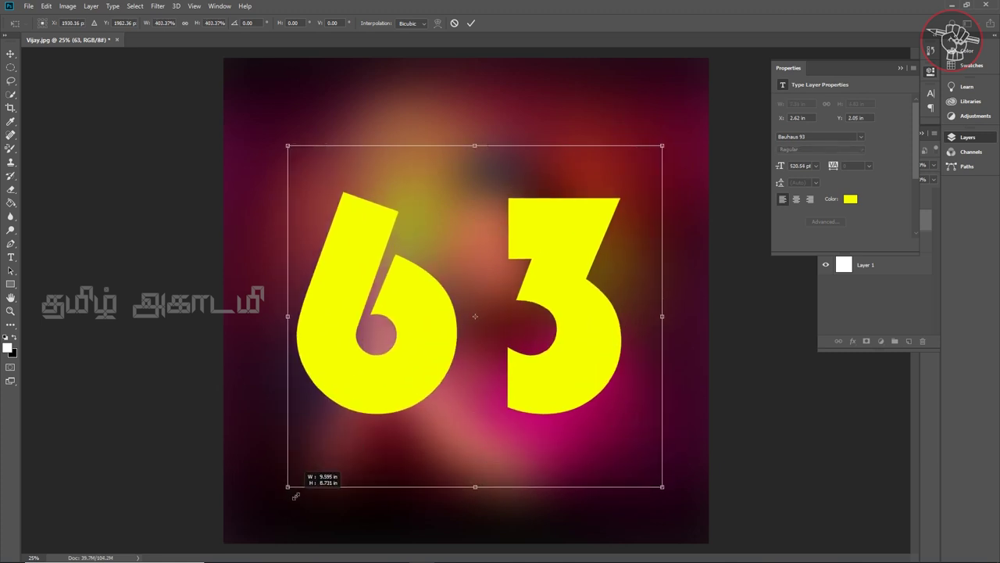
{"action": "key", "text": "Return"}
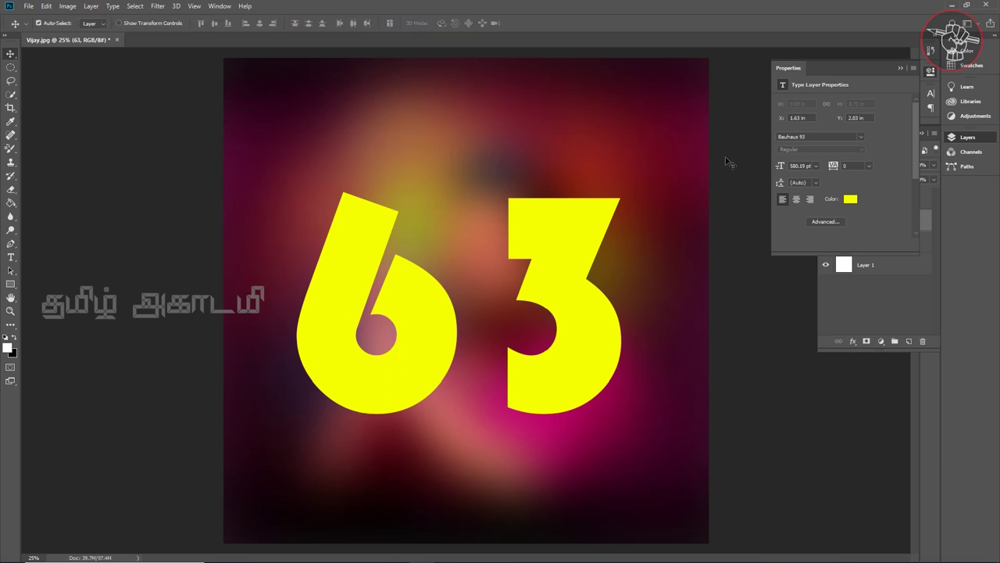
{"action": "left_click", "coordinate": [825, 222]}
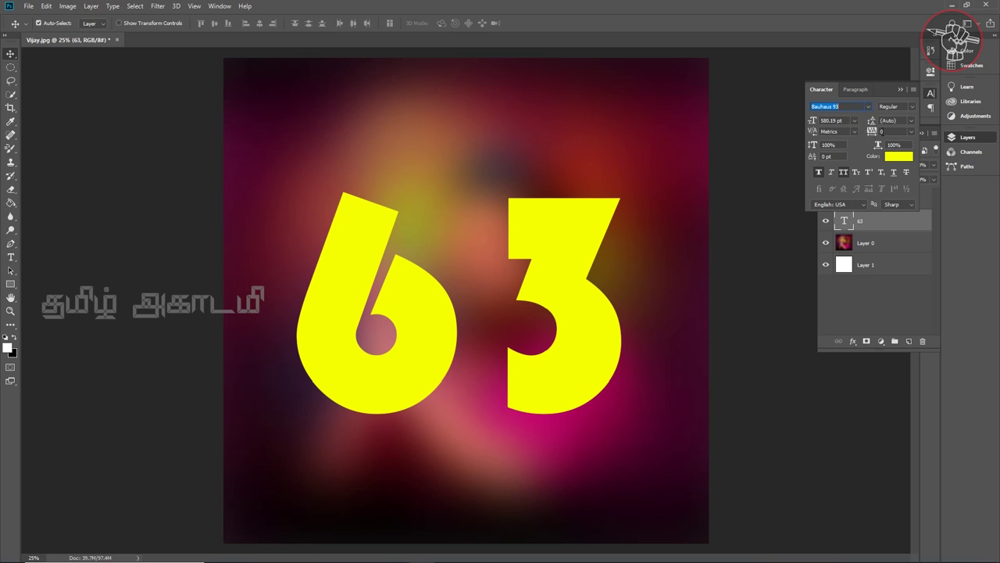
Set the 63's tracking to -150 so the 6 and 3 touch, then select Layer 0 copy.
{"action": "left_click_drag", "start_coordinate": [874, 133], "coordinate": [791, 161]}
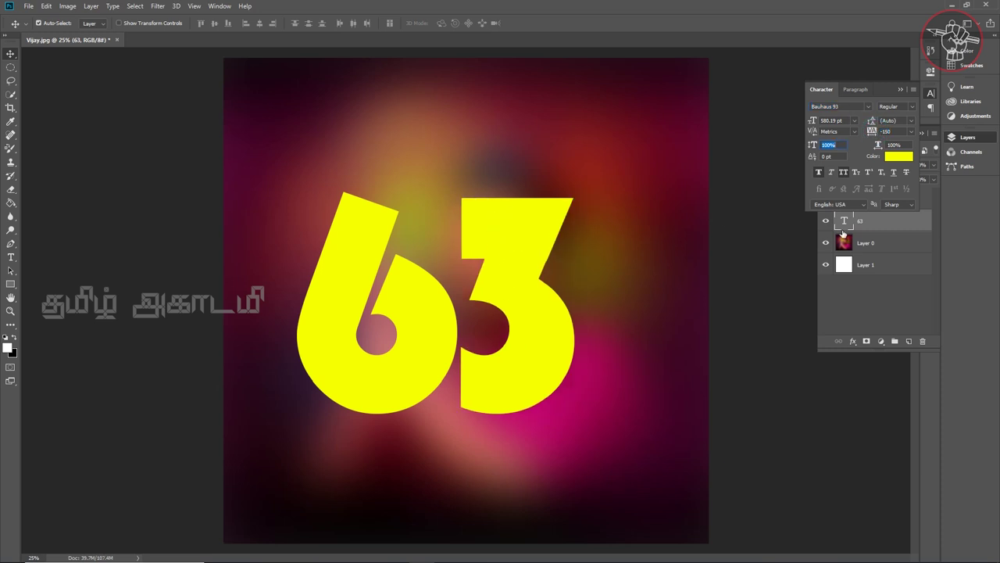
{"action": "left_click", "coordinate": [901, 90]}
{"action": "left_click", "coordinate": [888, 201]}
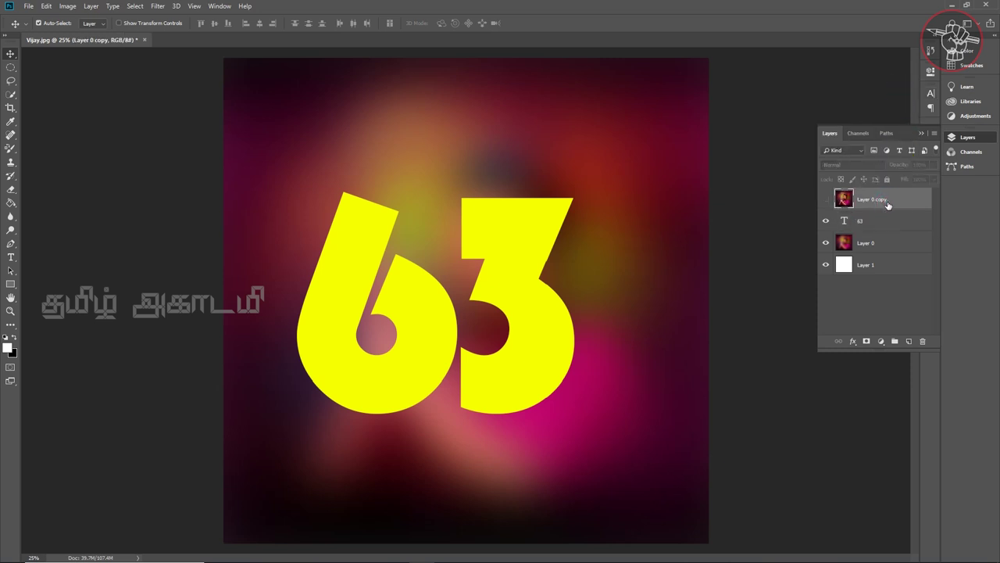
Show Layer 0 copy, clip it to the 63 text, and shift it down-left inside the digits.
{"action": "left_click", "coordinate": [827, 200]}
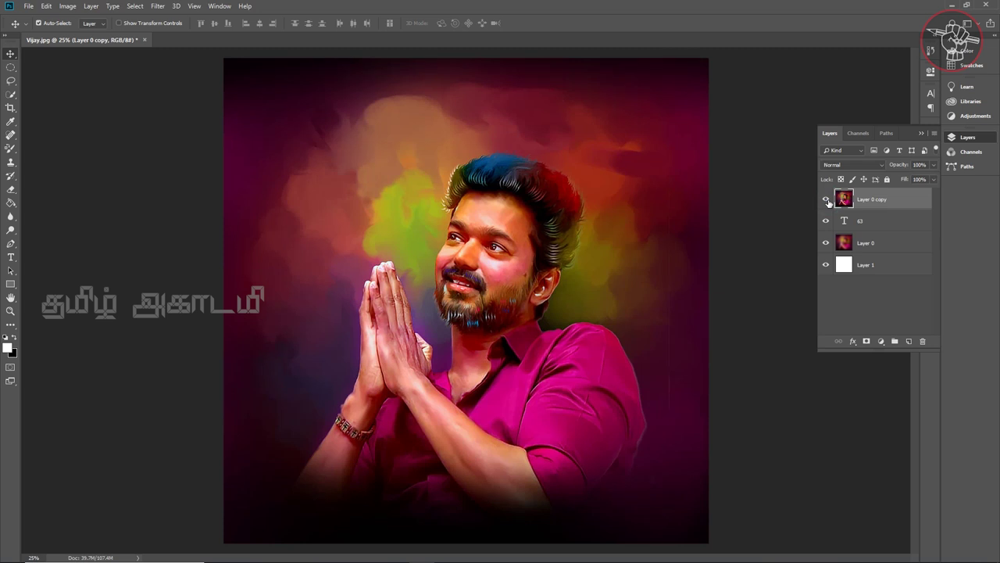
{"action": "right_click", "coordinate": [910, 201]}
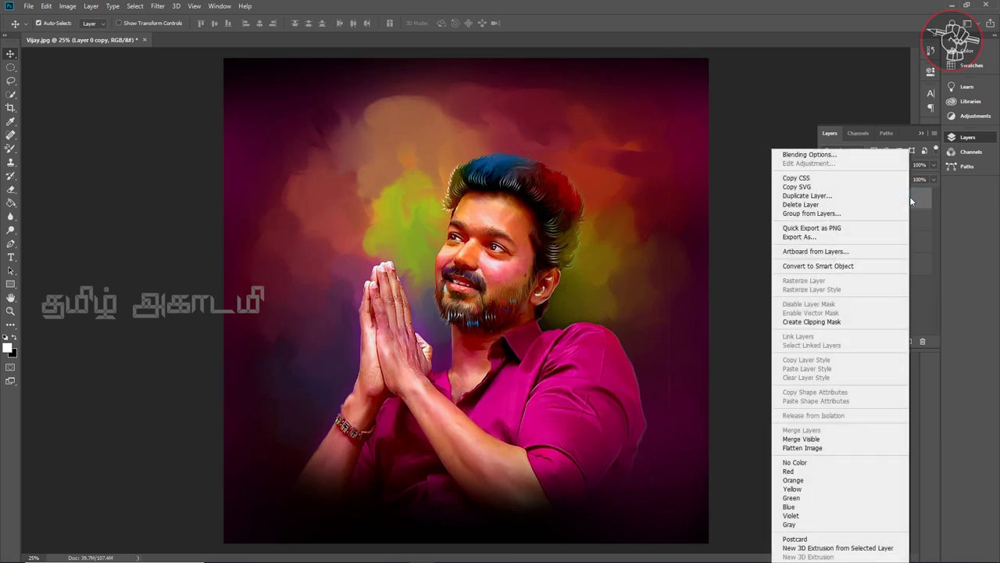
{"action": "left_click", "coordinate": [855, 322]}
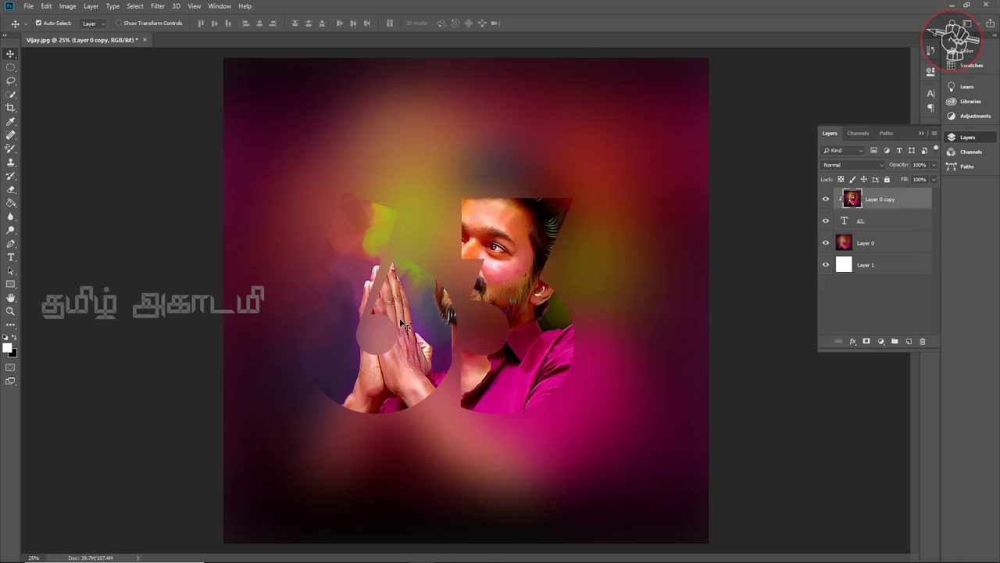
{"action": "left_click_drag", "start_coordinate": [538, 244], "coordinate": [494, 275]}
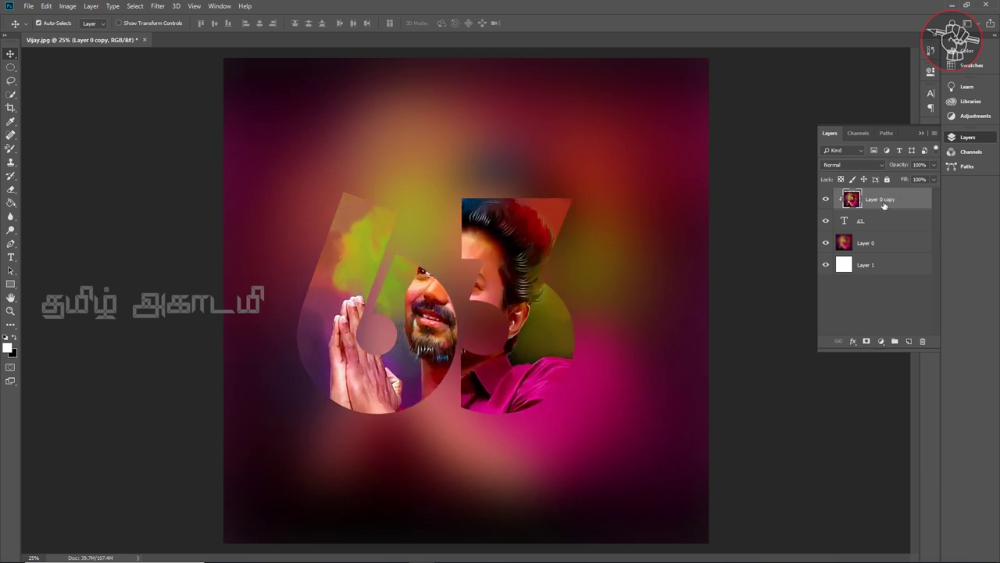
Scale the clipped portrait to about 206% and shift it so the face fills the 6 and 3.
{"action": "key", "text": "ctrl+t"}
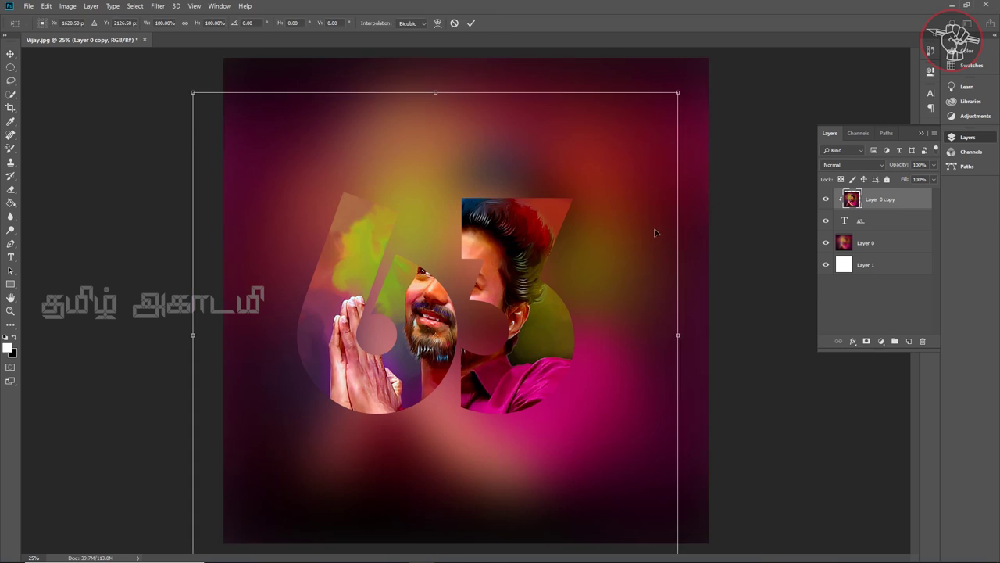
{"action": "key", "text": "ctrl+minus"}
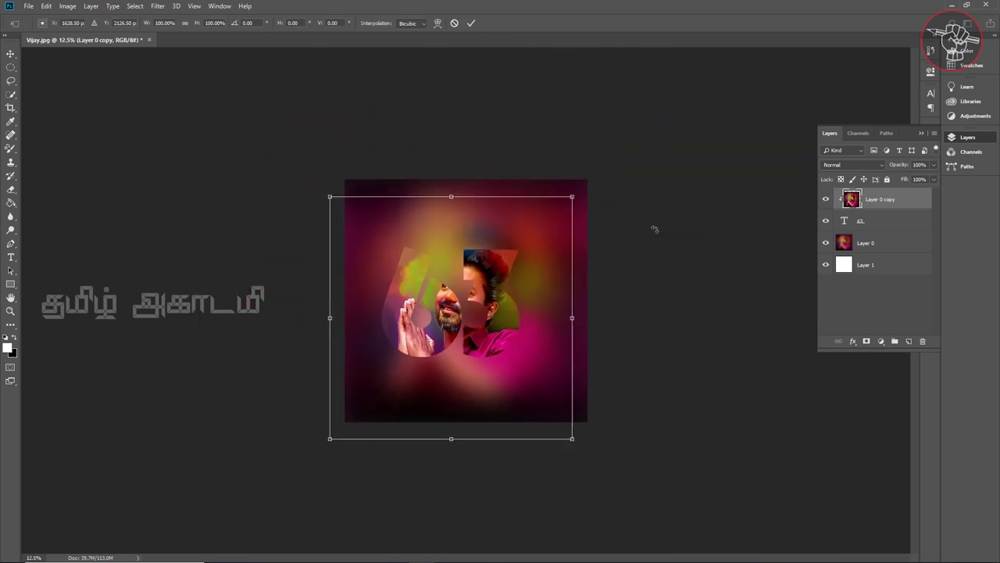
{"action": "left_click_drag", "start_coordinate": [328, 440], "coordinate": [192, 557]}
{"action": "left_click_drag", "start_coordinate": [586, 194], "coordinate": [630, 152]}
{"action": "mouse_move", "coordinate": [535, 303]}
{"action": "left_mouse_down"}
{"action": "mouse_move", "coordinate": [561, 297]}
{"action": "mouse_move", "coordinate": [532, 295]}
{"action": "left_mouse_up"}
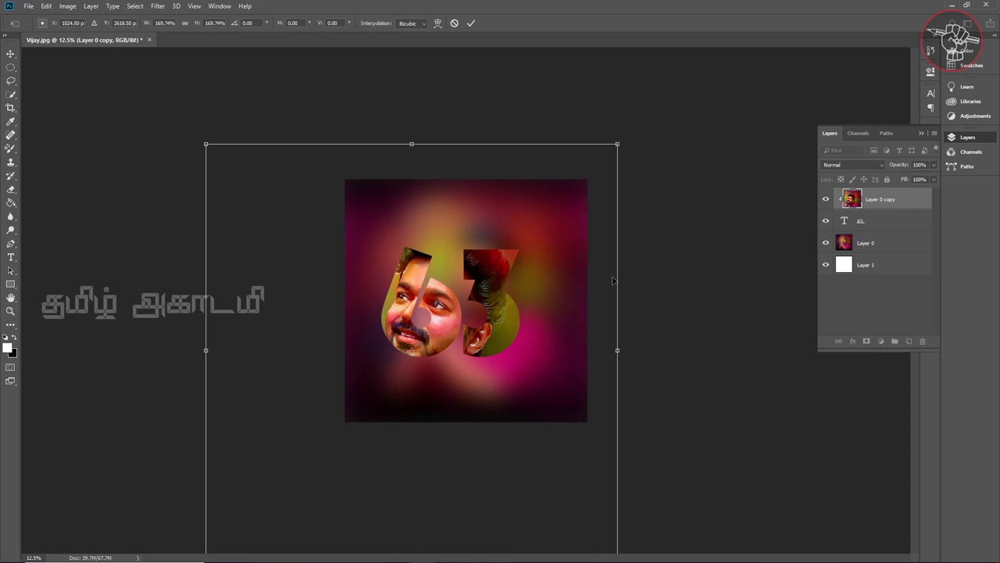
{"action": "left_click_drag", "start_coordinate": [560, 294], "coordinate": [586, 281]}
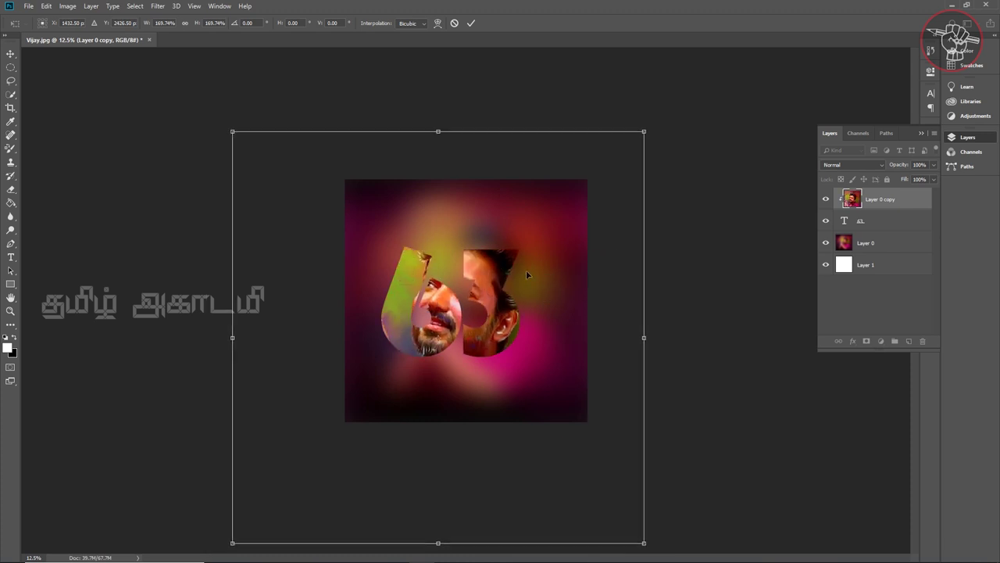
{"action": "left_click_drag", "start_coordinate": [233, 134], "coordinate": [125, 66]}
{"action": "left_click_drag", "start_coordinate": [587, 338], "coordinate": [583, 380]}
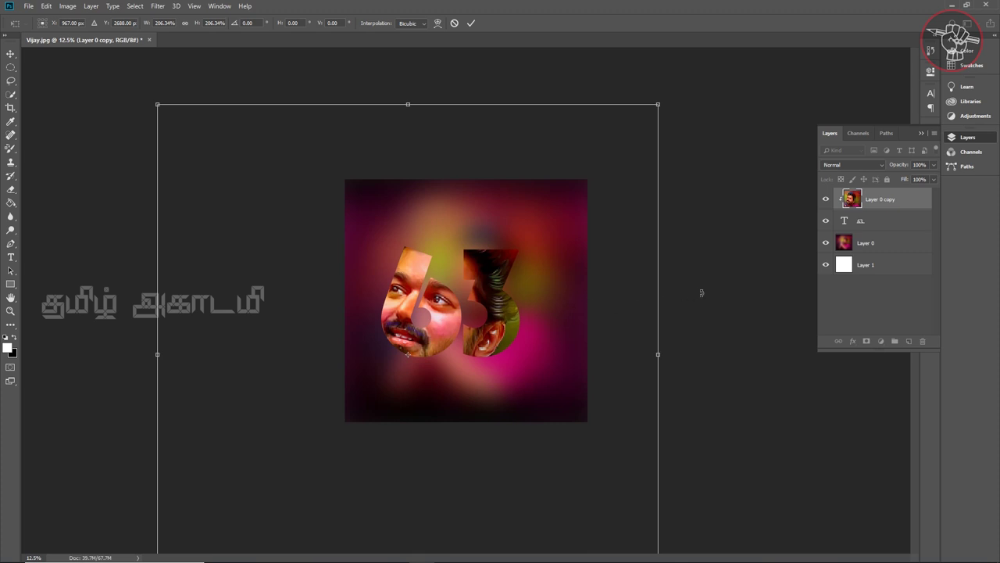
{"action": "key", "text": "Return"}
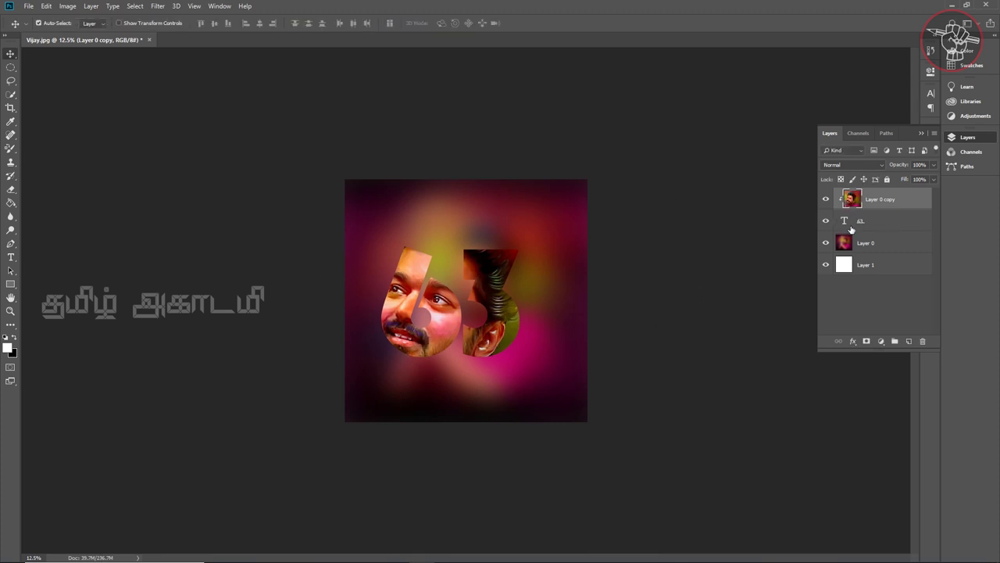
Scale the blurred Layer 0 background up to about 240% and reposition it behind the 63.
{"action": "left_click", "coordinate": [882, 242]}
{"action": "left_click", "coordinate": [563, 350]}
{"action": "key", "text": "ctrl+t"}
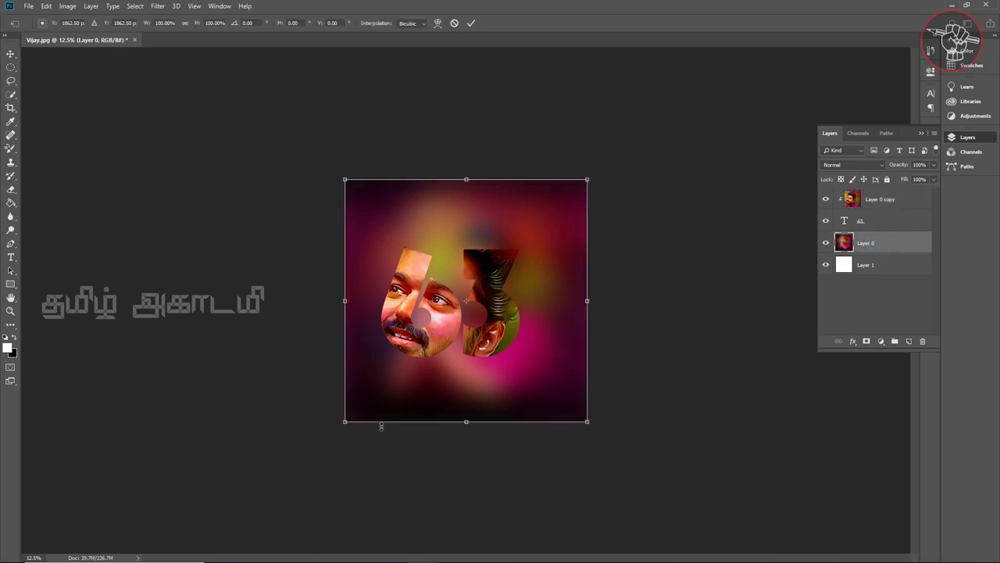
{"action": "left_click_drag", "start_coordinate": [589, 423], "coordinate": [732, 550]}
{"action": "left_click_drag", "start_coordinate": [551, 461], "coordinate": [459, 422]}
{"action": "left_click_drag", "start_coordinate": [634, 528], "coordinate": [701, 556]}
{"action": "left_click_drag", "start_coordinate": [251, 137], "coordinate": [132, 47]}
{"action": "left_click_drag", "start_coordinate": [638, 232], "coordinate": [625, 277]}
{"action": "left_click_drag", "start_coordinate": [695, 76], "coordinate": [719, 45]}
{"action": "left_click_drag", "start_coordinate": [670, 171], "coordinate": [662, 208]}
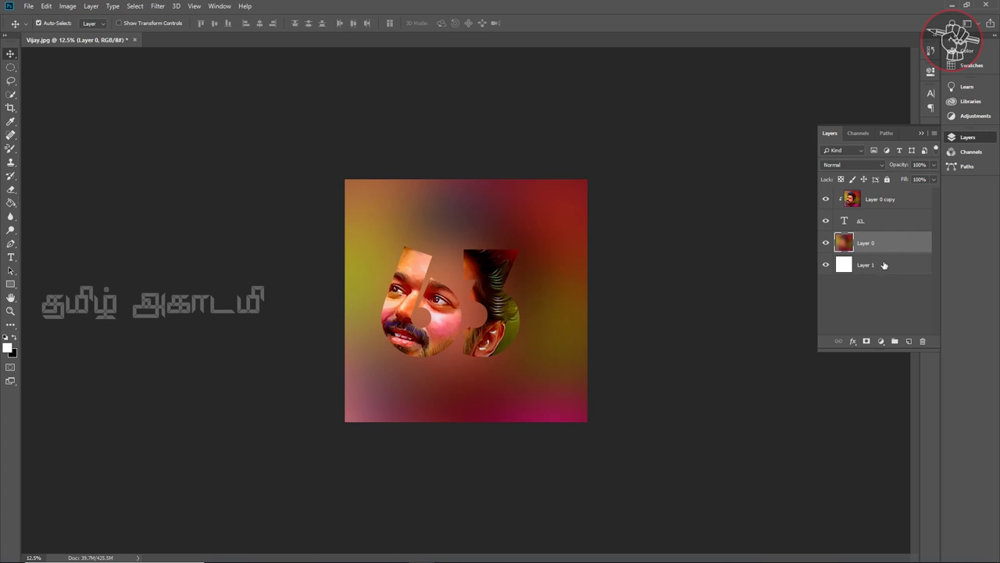
Add an empty layer above Layer 0 and draw a circular selection around the 3.
{"action": "left_click", "coordinate": [908, 341]}
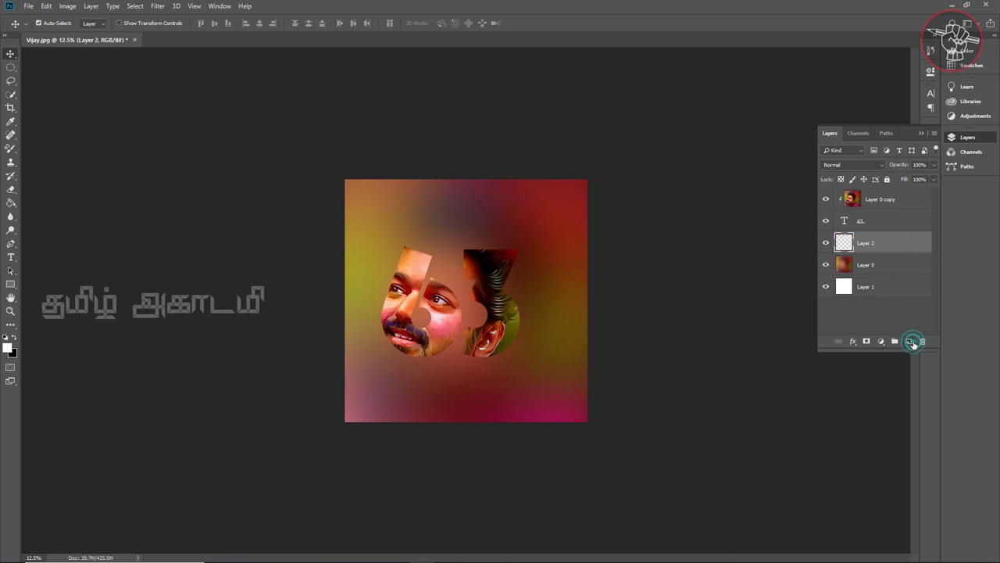
{"action": "left_click", "coordinate": [11, 68]}
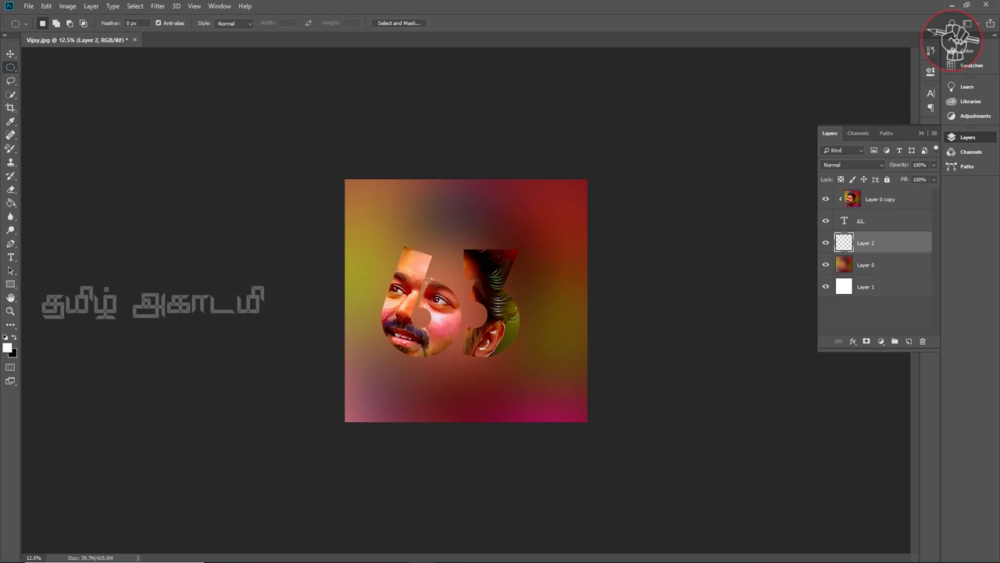
{"action": "left_click_drag", "start_coordinate": [385, 242], "coordinate": [501, 359]}
{"action": "key", "text": "ctrl+shift+s"}
{"action": "key", "text": "Escape"}
{"action": "left_click_drag", "start_coordinate": [422, 239], "coordinate": [532, 350]}
Feather the circular selection by 400 pixels.
{"action": "right_click", "coordinate": [461, 295]}
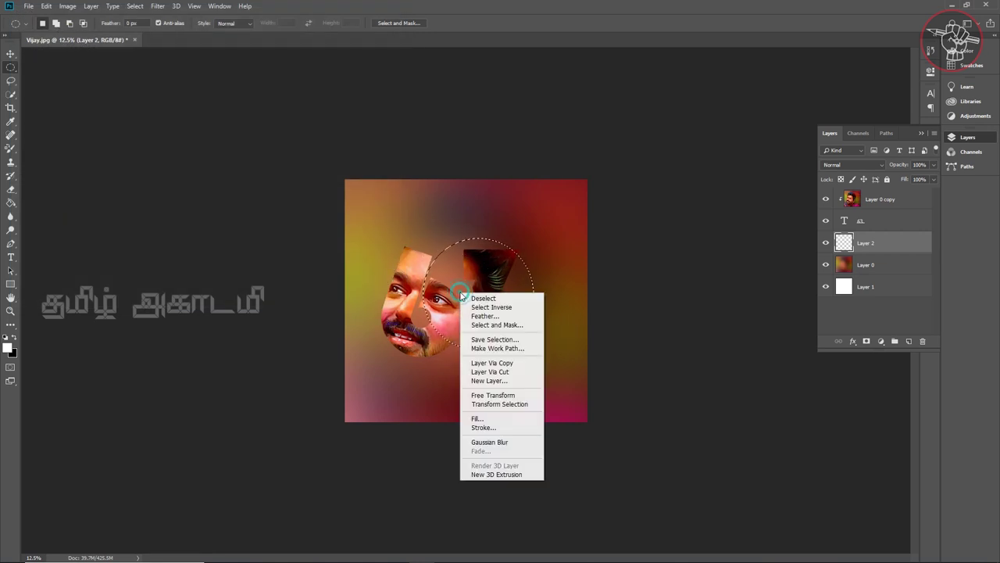
{"action": "left_click", "coordinate": [478, 316]}
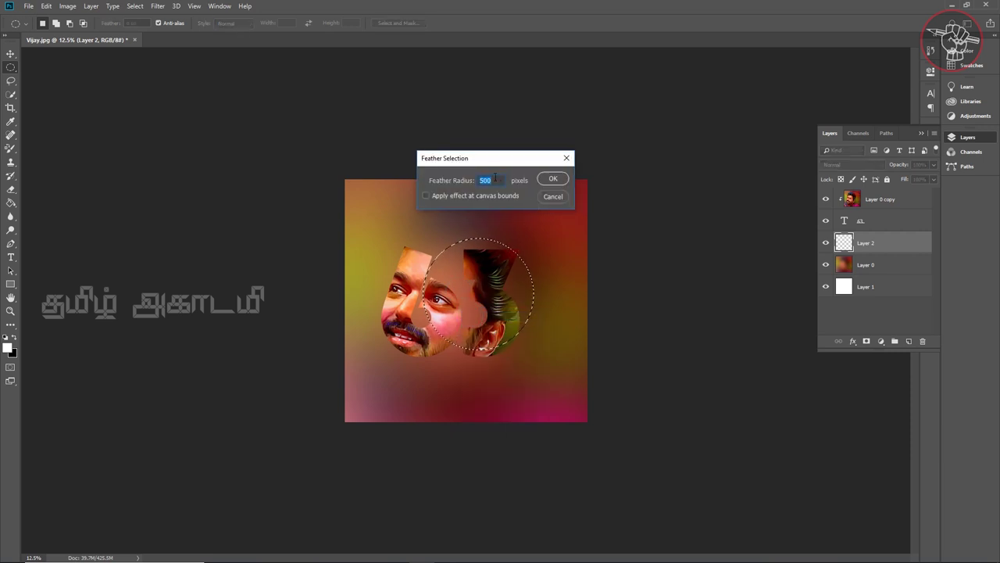
{"action": "type", "text": "400"}
{"action": "key", "text": "Return"}
{"action": "key", "text": "g"}
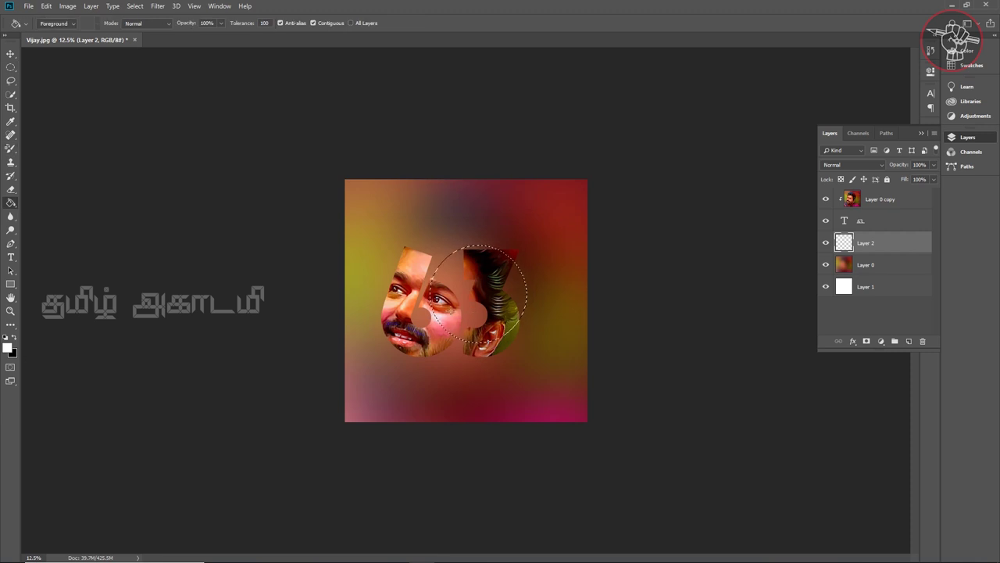
Try filling the feathered circle with white, then undo the fill.
{"action": "left_click", "coordinate": [473, 311]}
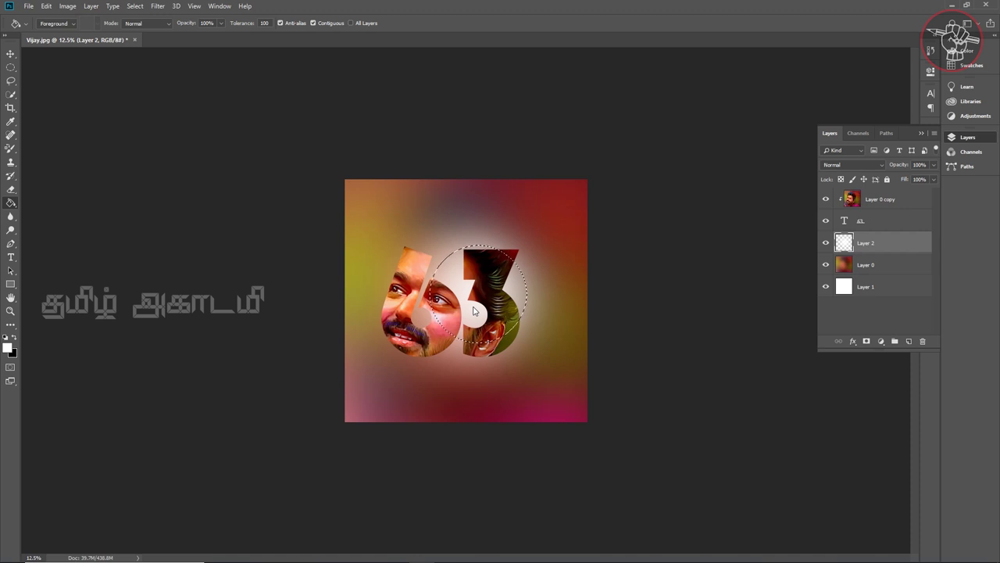
{"action": "key", "text": "ctrl+z"}
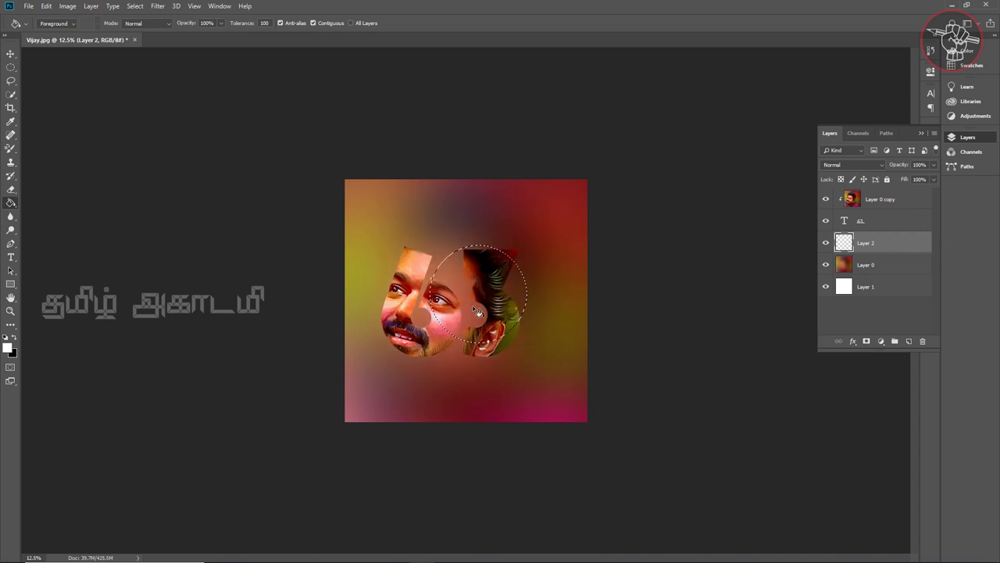
{"action": "right_click", "coordinate": [473, 311]}
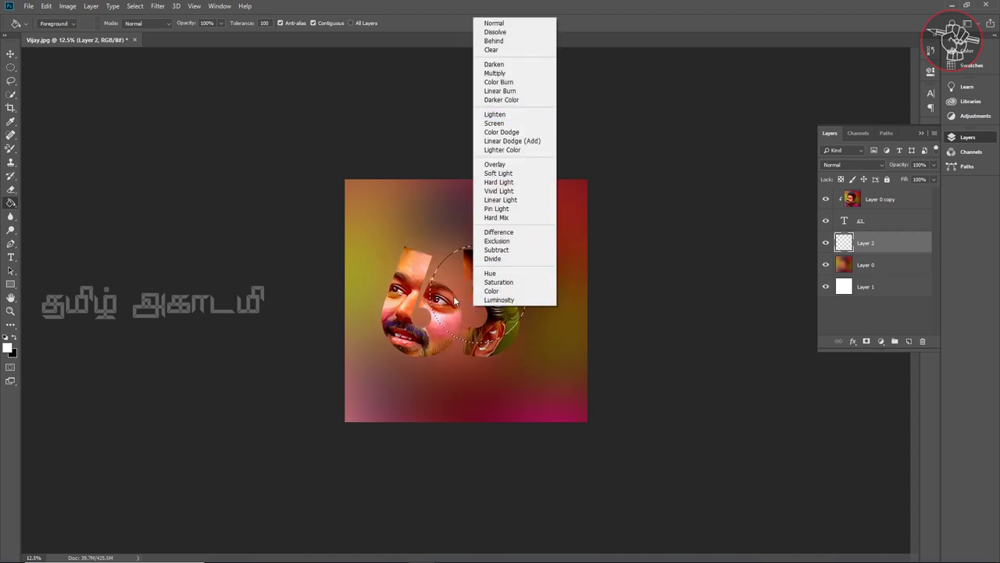
{"action": "key", "text": "Escape"}
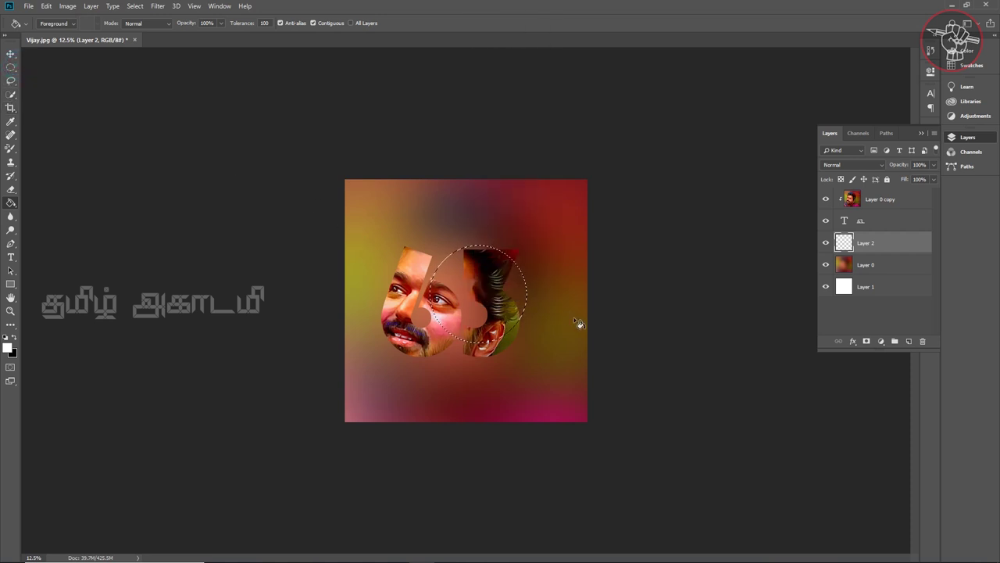
{"action": "right_click", "coordinate": [474, 277]}
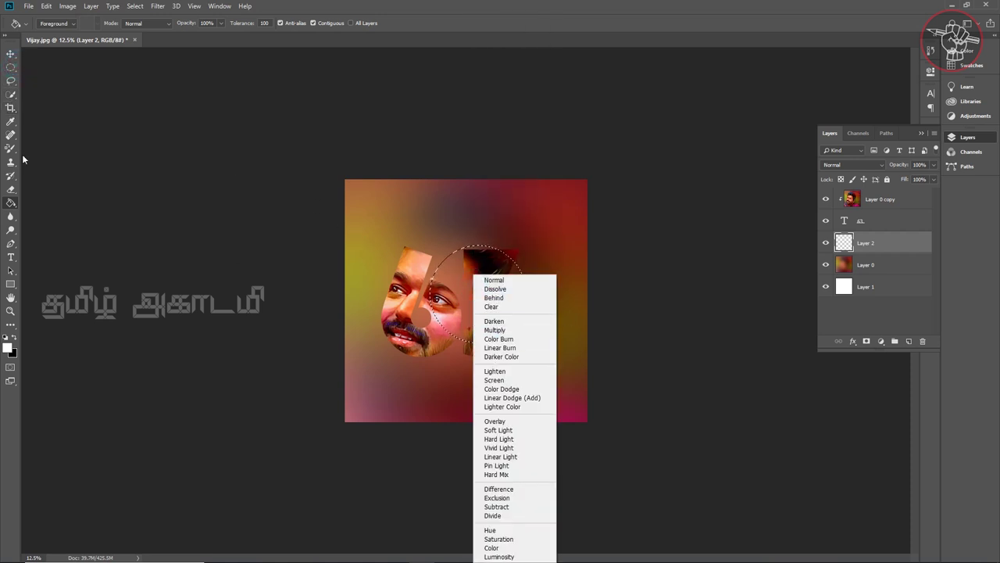
Re-feather the circular selection with a 500-pixel feather.
{"action": "left_click", "coordinate": [11, 68]}
{"action": "right_click", "coordinate": [506, 289]}
{"action": "right_click", "coordinate": [436, 279]}
{"action": "key", "text": "Escape"}
{"action": "right_click", "coordinate": [462, 296]}
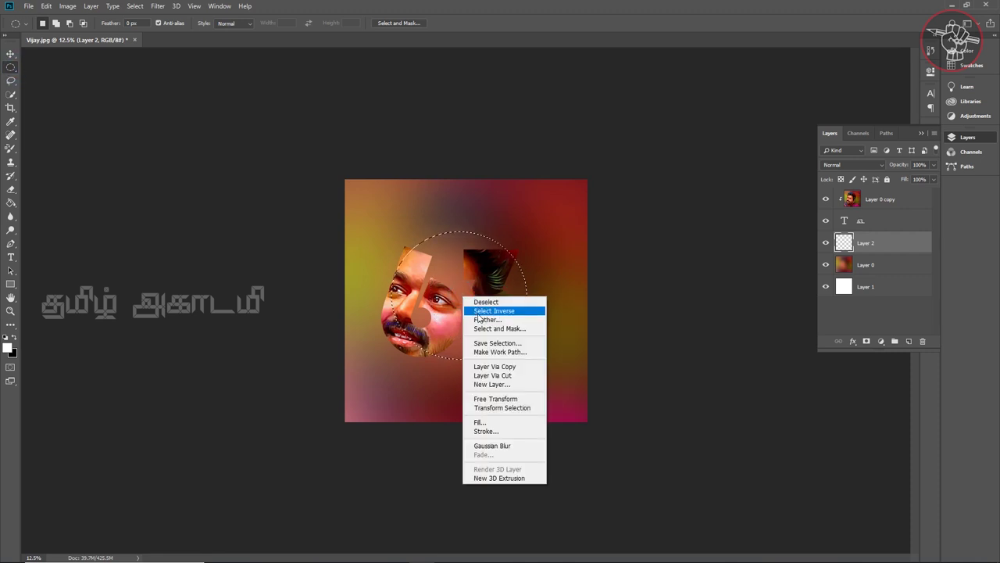
{"action": "left_click", "coordinate": [480, 321]}
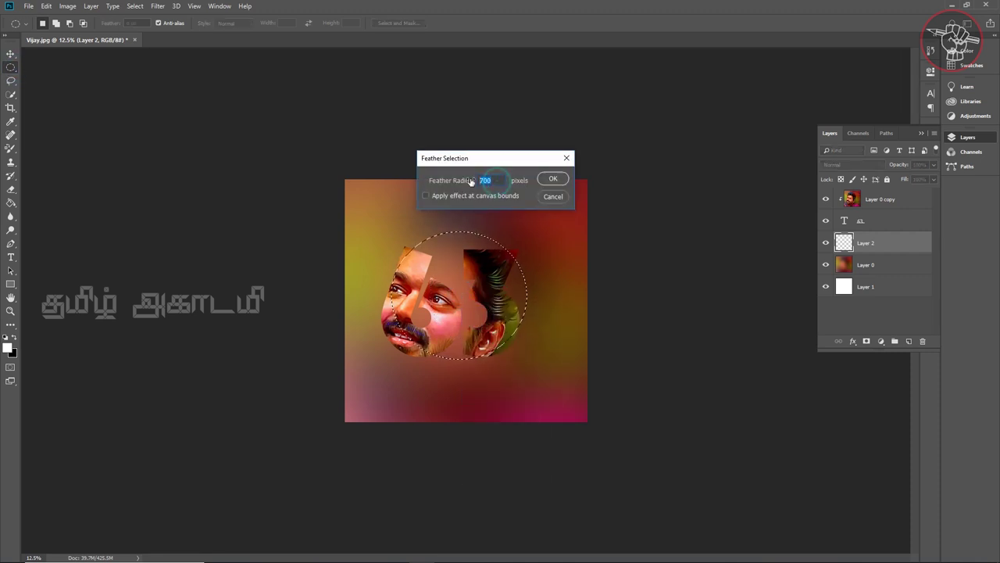
{"action": "type", "text": "500"}
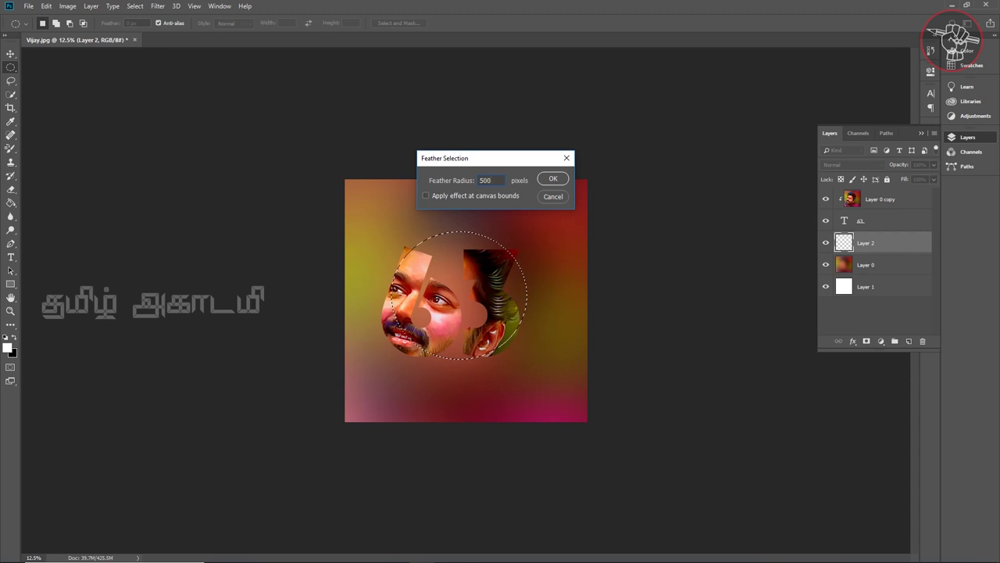
{"action": "left_click", "coordinate": [553, 178]}
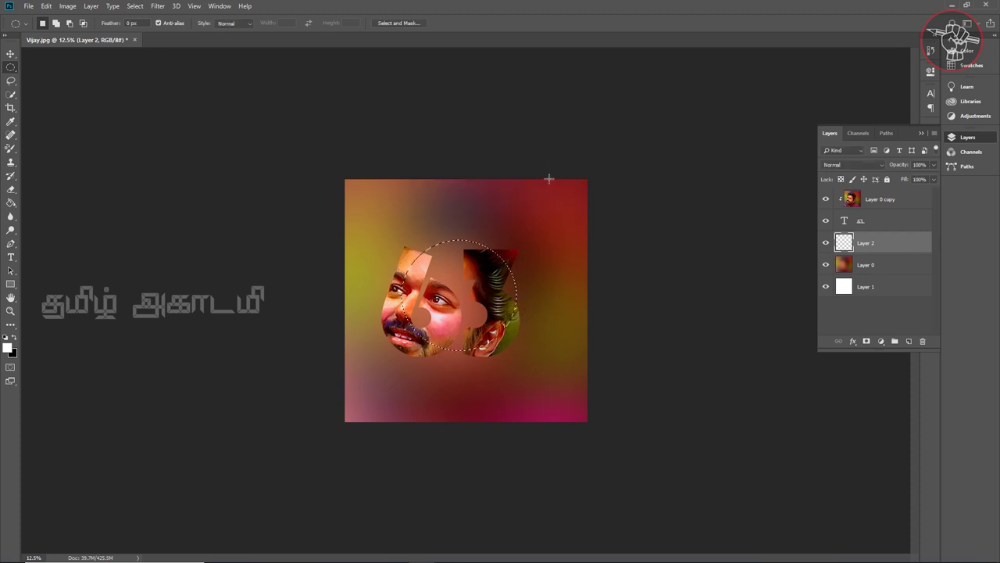
{"action": "left_click", "coordinate": [11, 201]}
Fill the feathered circle on Layer 2 with white.
{"action": "left_click", "coordinate": [8, 347]}
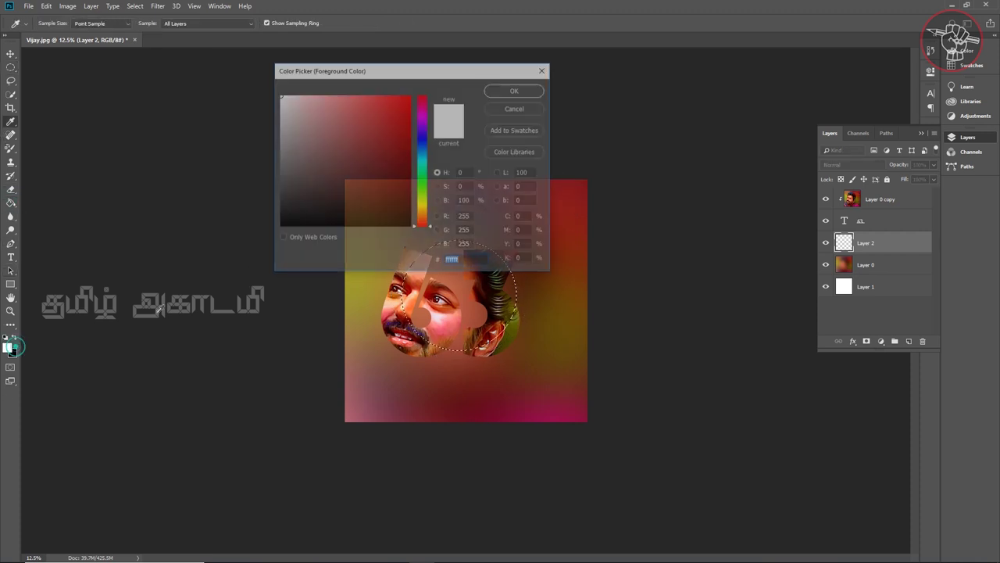
{"action": "left_click", "coordinate": [516, 90]}
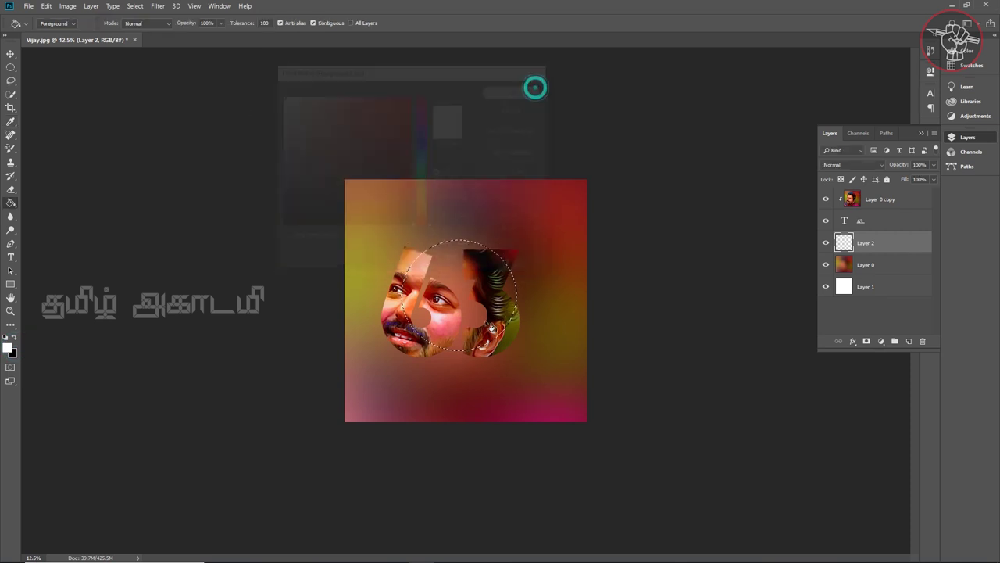
{"action": "left_click", "coordinate": [473, 322]}
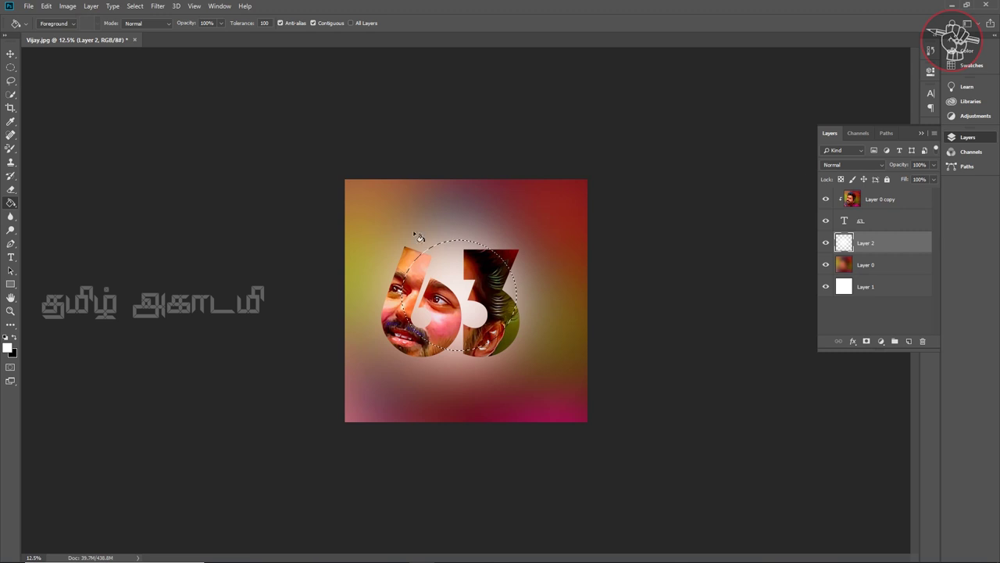
{"action": "left_click", "coordinate": [11, 53]}
Deselect, scale the white glow past the digits, and lower its opacity to 50%.
{"action": "key", "text": "ctrl+d"}
{"action": "key", "text": "ctrl+t"}
{"action": "left_click_drag", "start_coordinate": [587, 423], "coordinate": [643, 476]}
{"action": "left_click_drag", "start_coordinate": [345, 181], "coordinate": [315, 157]}
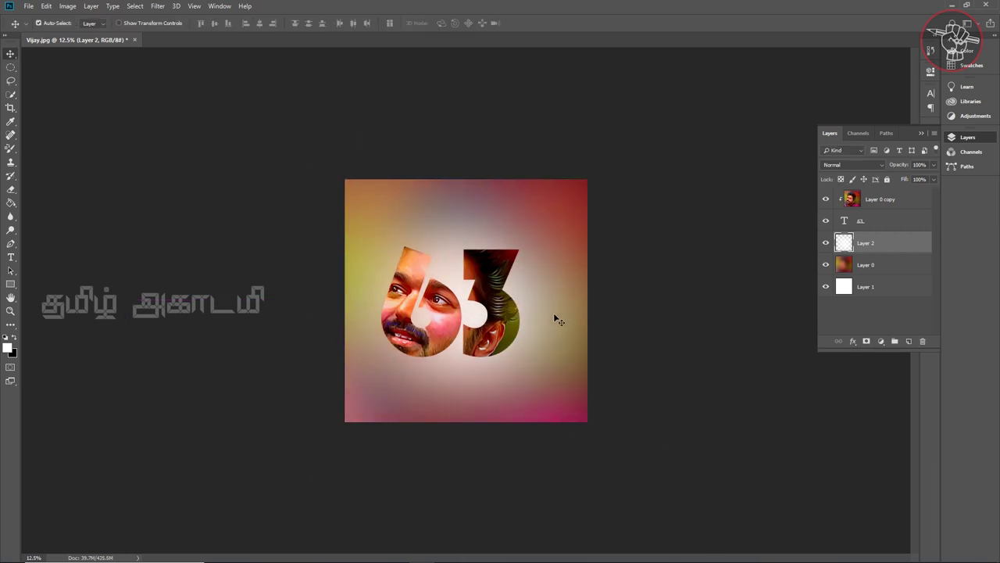
{"action": "key", "text": "Return"}
{"action": "left_click", "coordinate": [934, 165]}
{"action": "left_click_drag", "start_coordinate": [930, 176], "coordinate": [909, 179]}
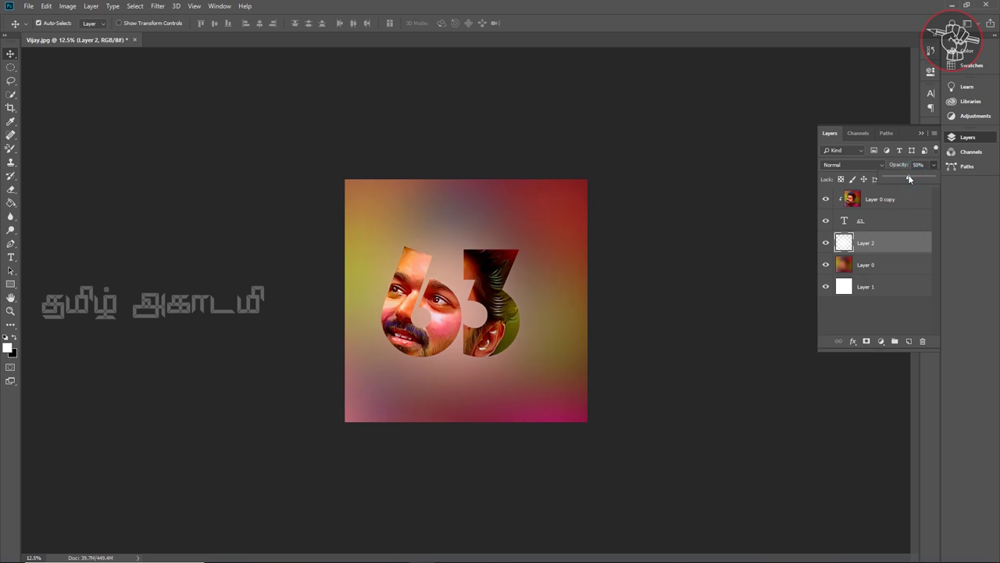
Type the yellow THALAPATHY title above the 63 and enlarge it to 95.26 pt.
{"action": "left_click", "coordinate": [11, 258]}
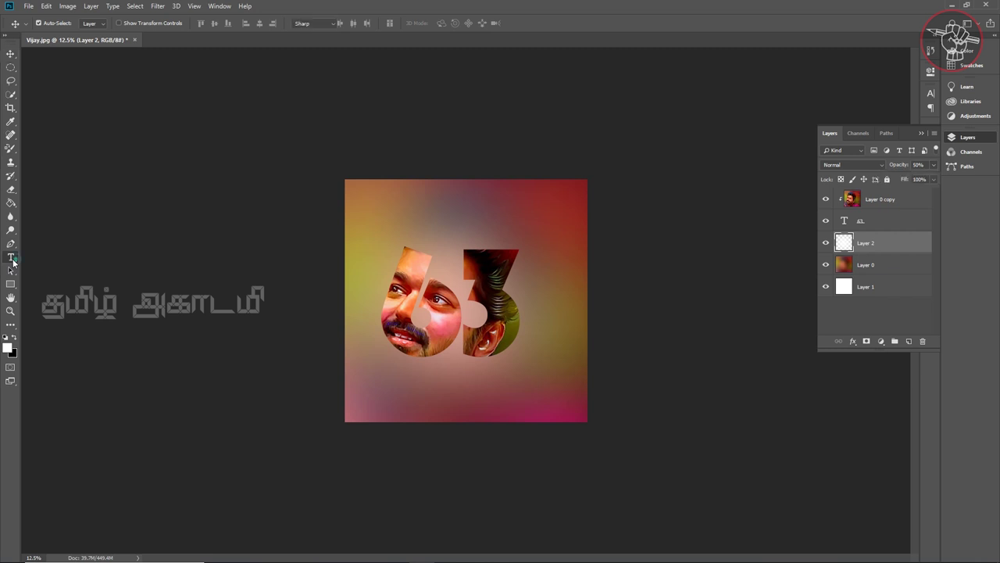
{"action": "left_click", "coordinate": [406, 220]}
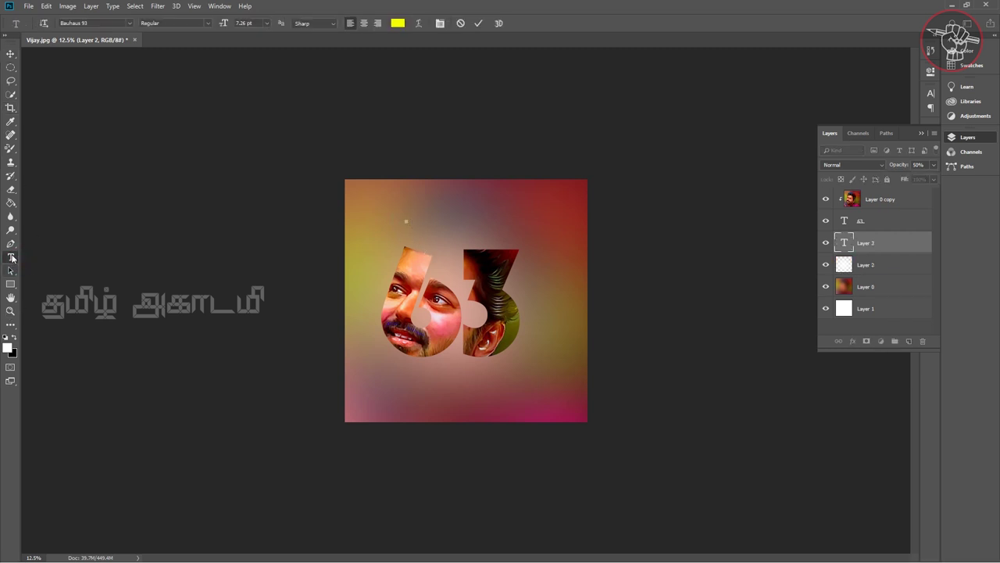
{"action": "left_click", "coordinate": [408, 222]}
{"action": "left_click_drag", "start_coordinate": [225, 23], "coordinate": [268, 29]}
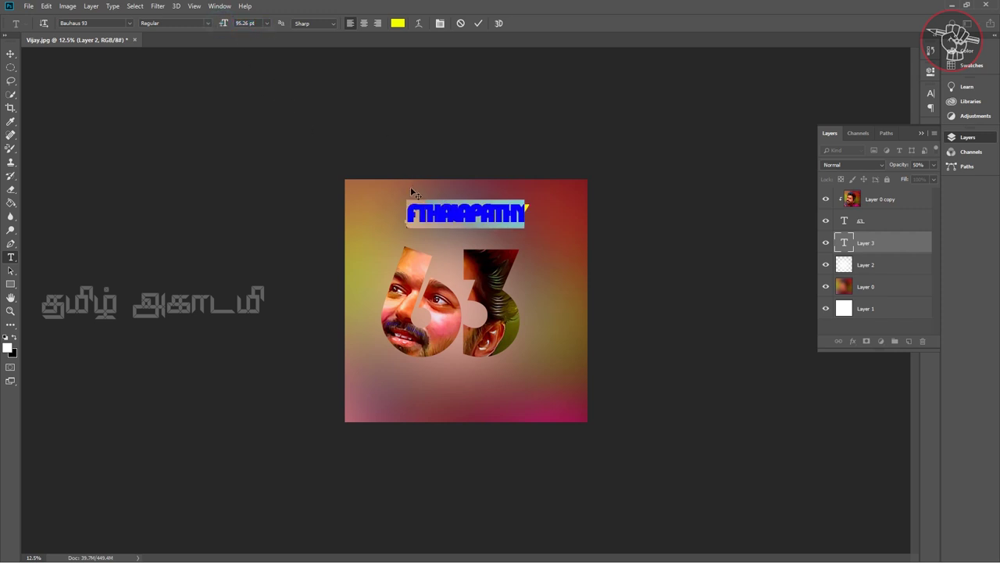
Delete the stray leading F and move the title down nearer the 63.
{"action": "left_click", "coordinate": [10, 53]}
{"action": "key", "text": "t"}
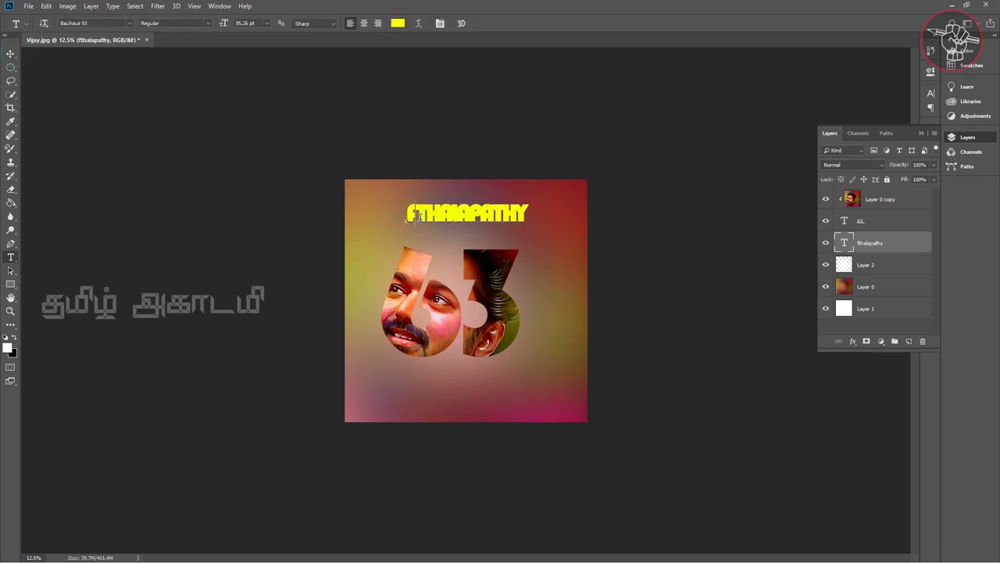
{"action": "left_click", "coordinate": [420, 217]}
{"action": "key", "text": "BackSpace"}
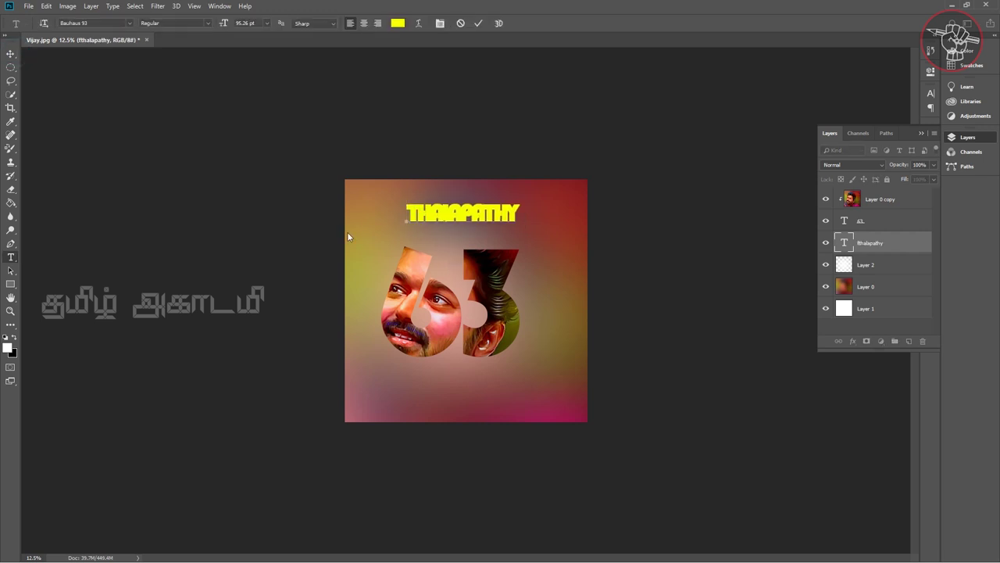
{"action": "left_click", "coordinate": [10, 53]}
{"action": "left_click_drag", "start_coordinate": [497, 211], "coordinate": [492, 228]}
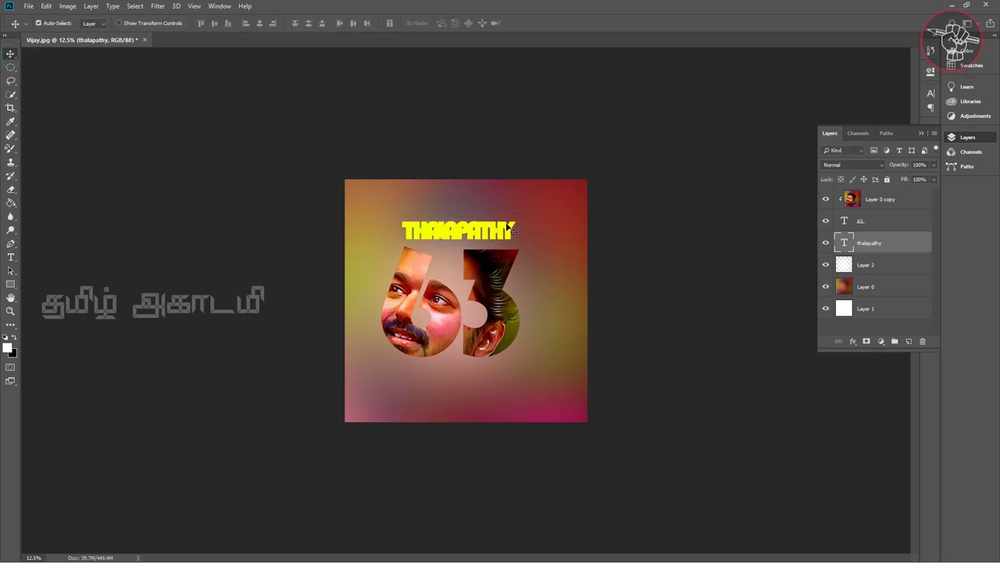
Change the THALAPATHY title's font to BLACK.
{"action": "key", "text": "t"}
{"action": "double_click", "coordinate": [496, 234]}
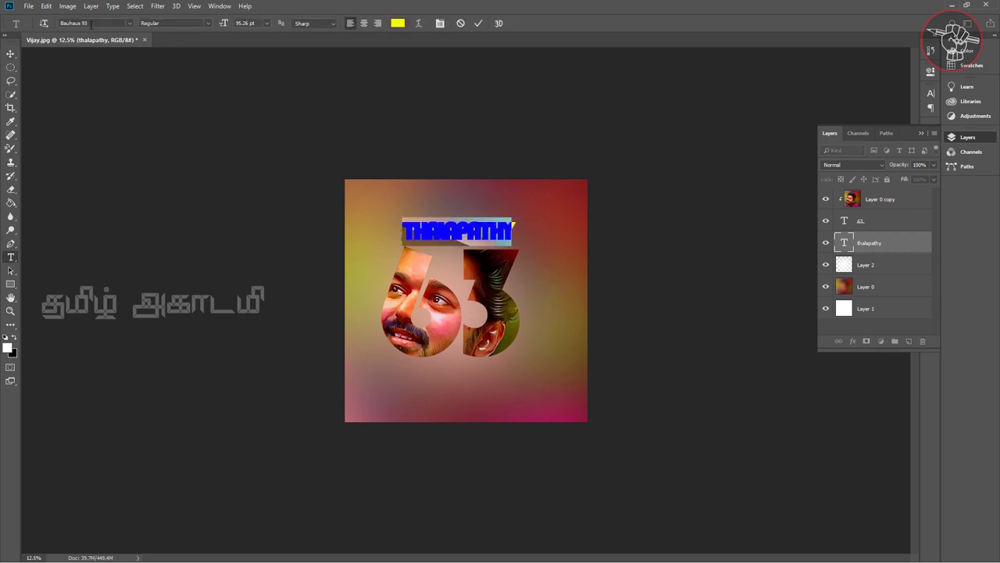
{"action": "left_click", "coordinate": [441, 24]}
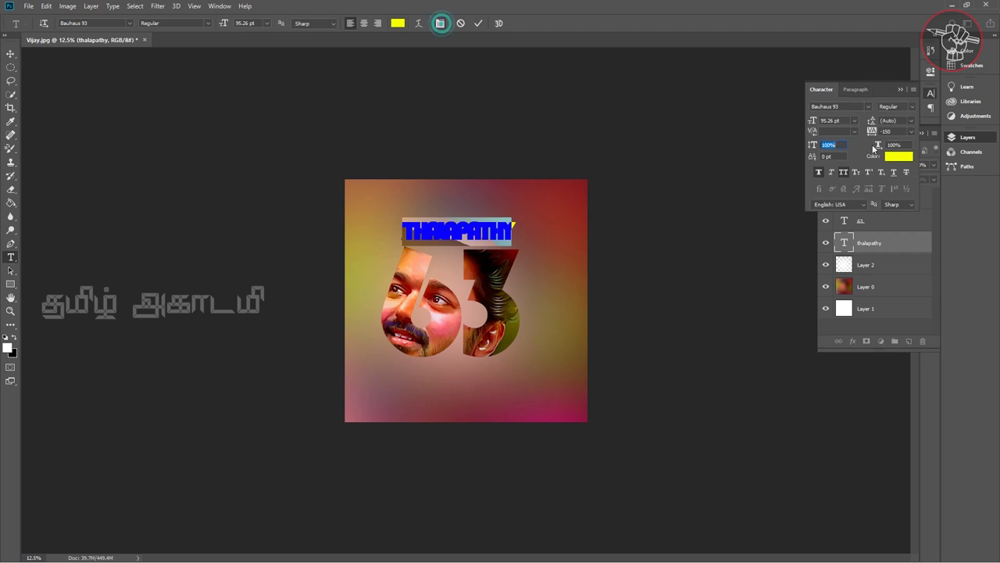
{"action": "left_click", "coordinate": [846, 107]}
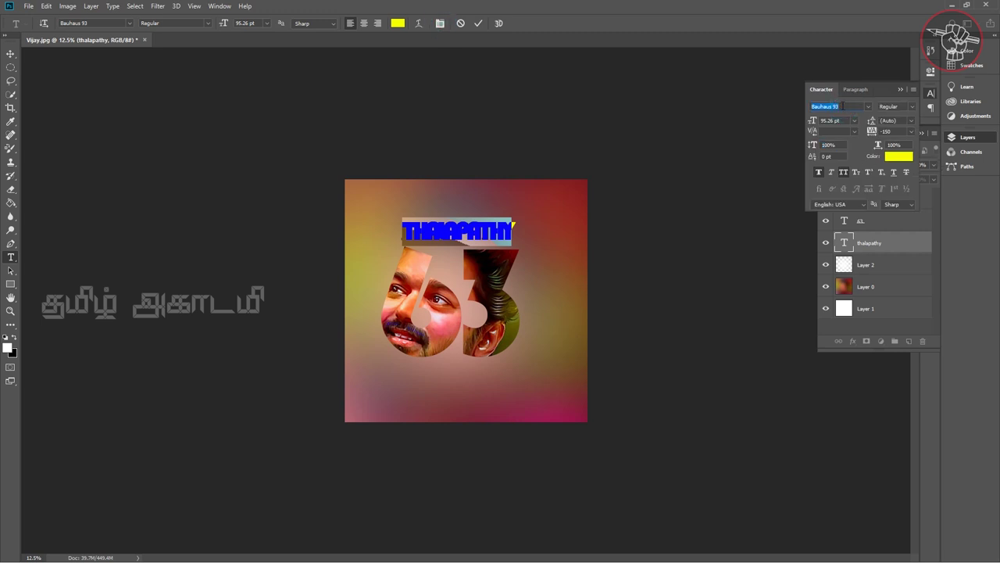
{"action": "type", "text": "bl"}
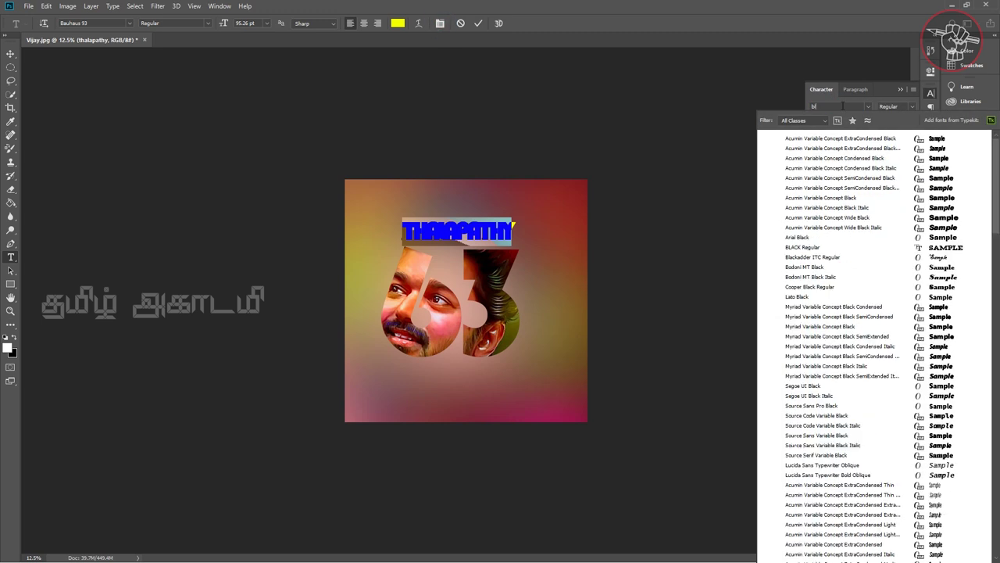
{"action": "left_click", "coordinate": [830, 248]}
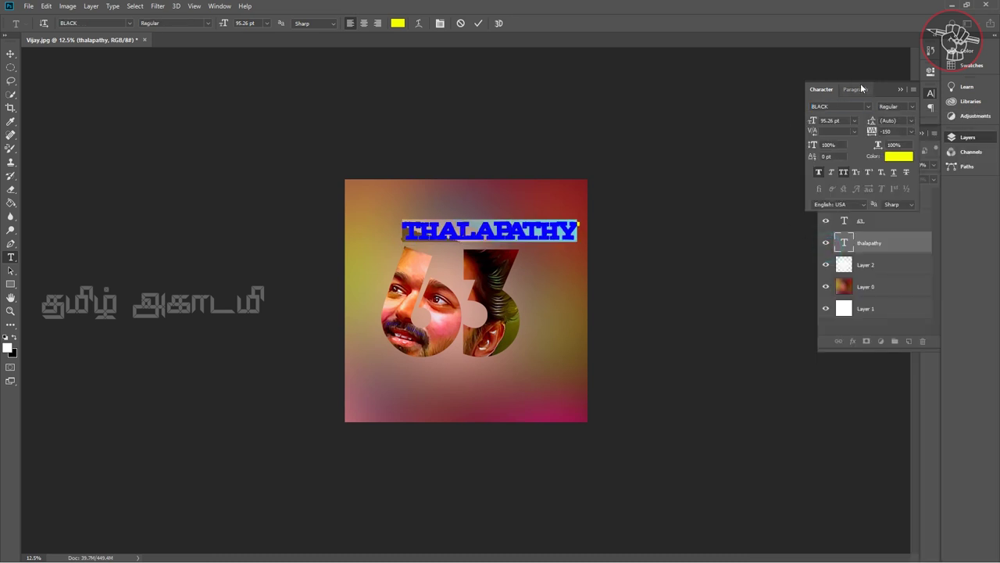
Reset the title's tracking to 0 and shift it left so the word fits.
{"action": "left_click", "coordinate": [911, 130]}
{"action": "left_click", "coordinate": [891, 194]}
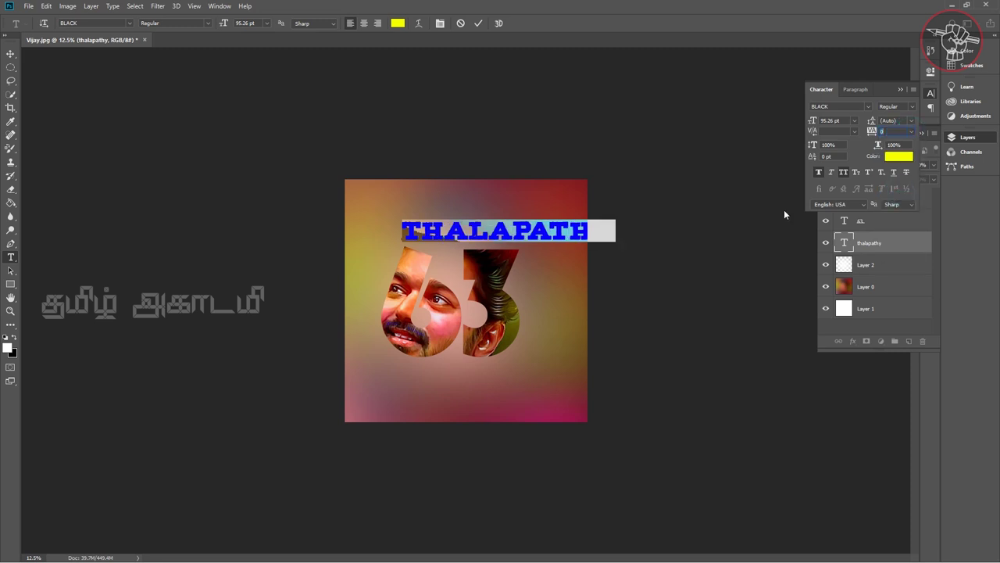
{"action": "left_click", "coordinate": [10, 54]}
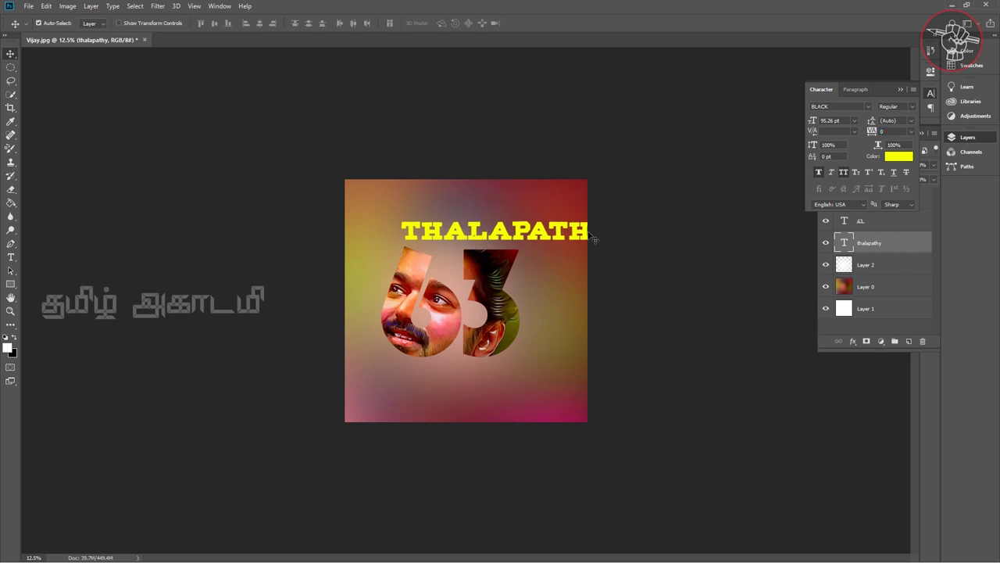
{"action": "left_click_drag", "start_coordinate": [579, 233], "coordinate": [538, 241]}
Scale the THALAPATHY title down to 54.15 pt and open its Layer Style dialog.
{"action": "key", "text": "ctrl+t"}
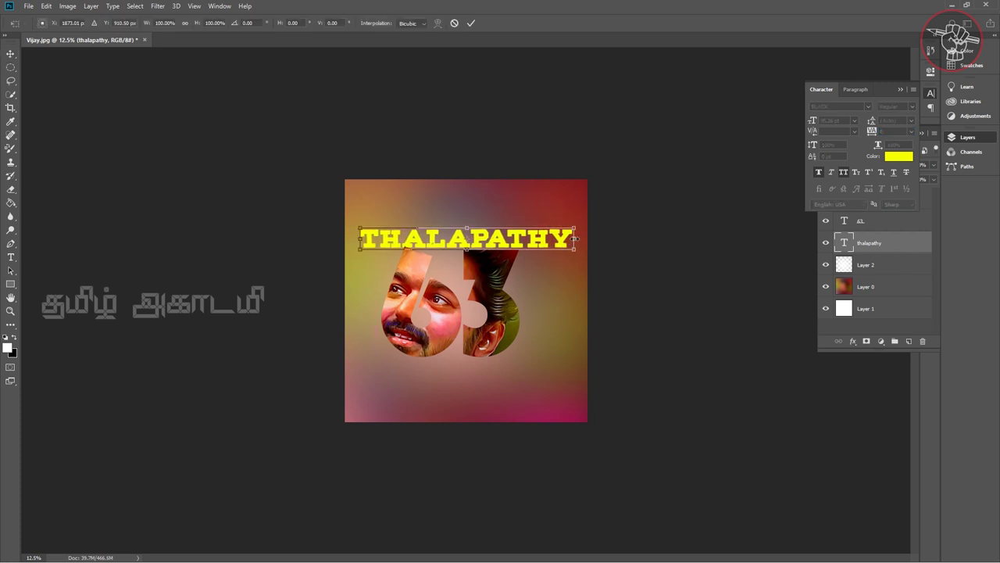
{"action": "left_click_drag", "start_coordinate": [573, 232], "coordinate": [444, 240]}
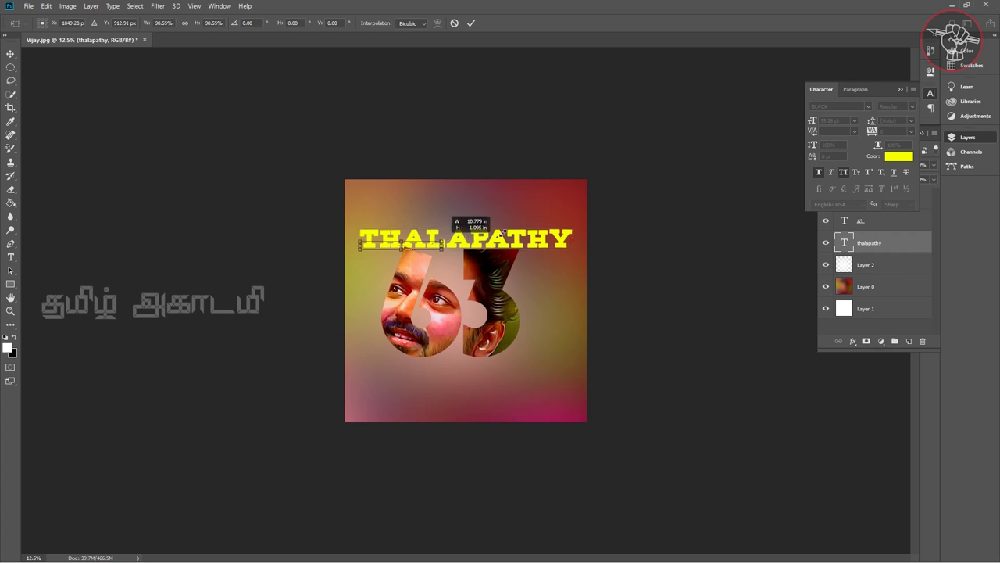
{"action": "key", "text": "Return"}
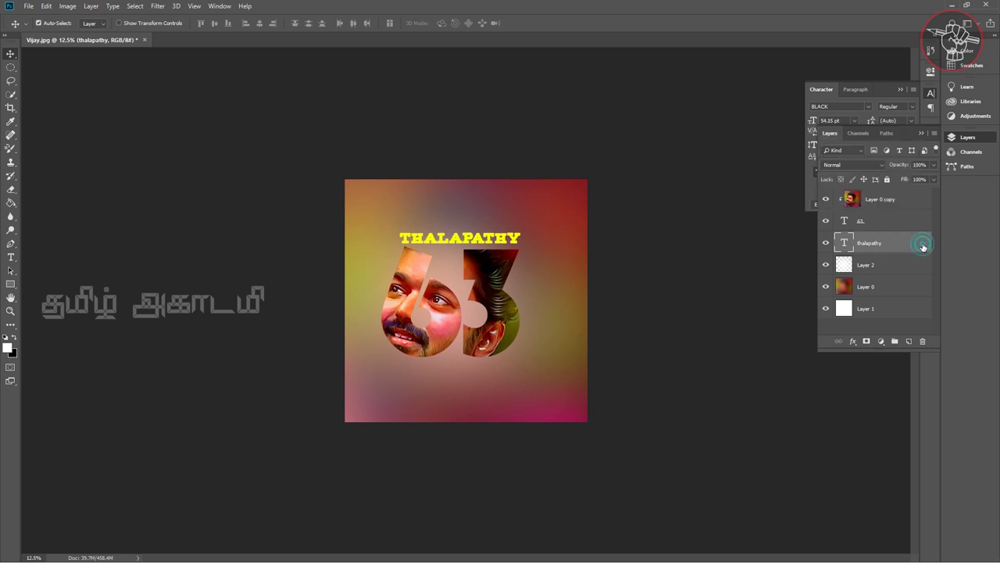
{"action": "double_click", "coordinate": [923, 247]}
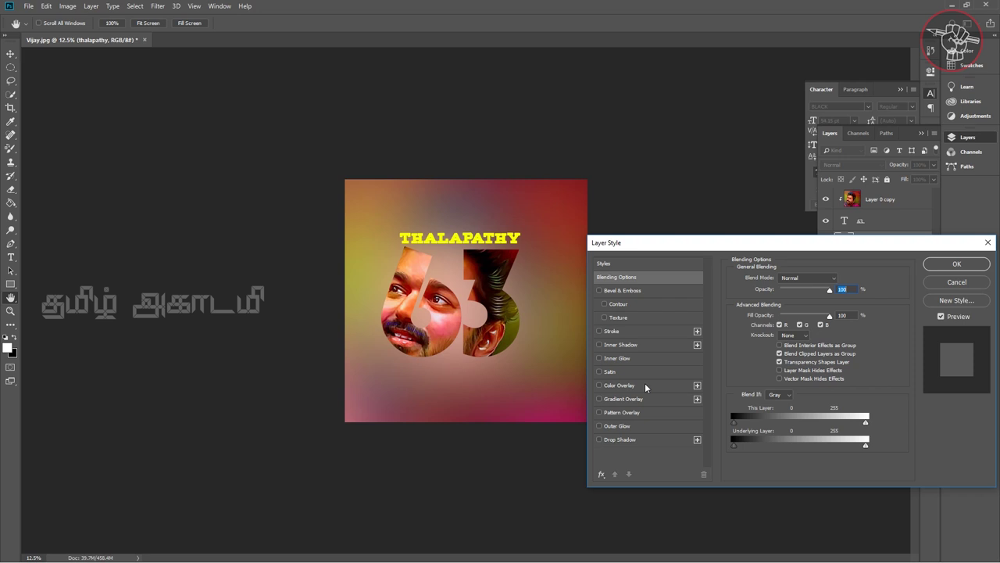
Enable Drop Shadow with a dark red colour sampled from the image.
{"action": "left_click", "coordinate": [628, 440]}
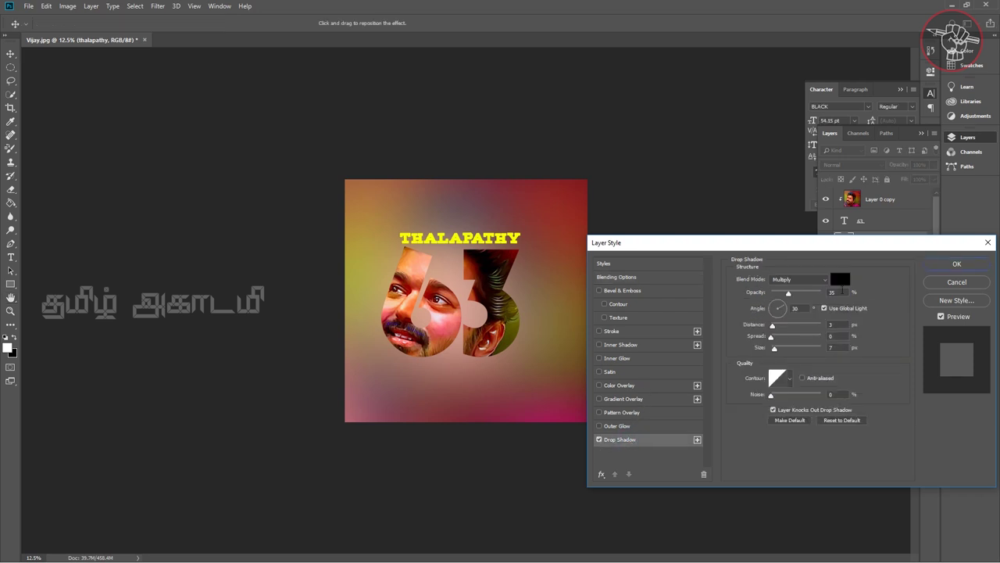
{"action": "left_click", "coordinate": [839, 279]}
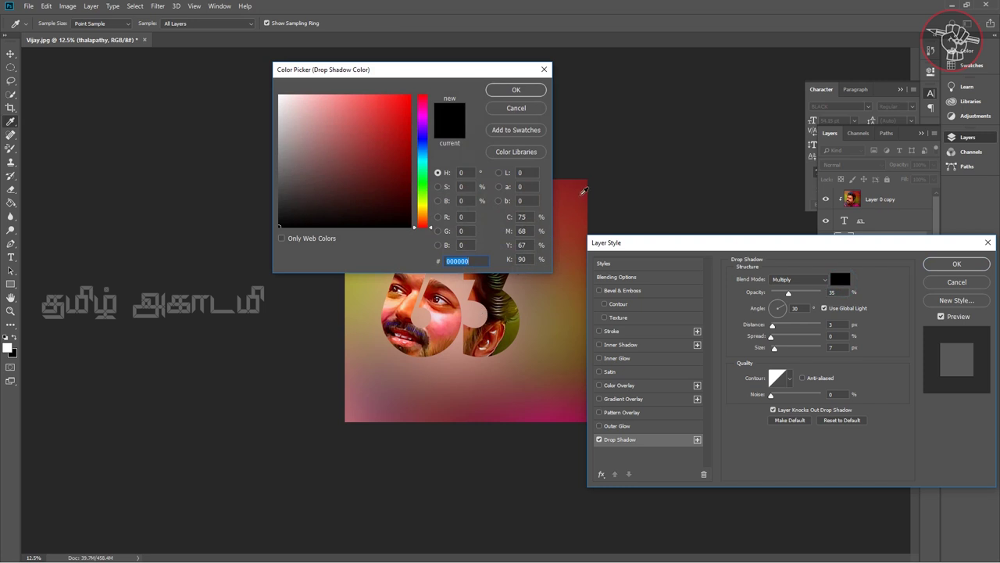
{"action": "left_click", "coordinate": [584, 183]}
{"action": "left_click", "coordinate": [515, 89]}
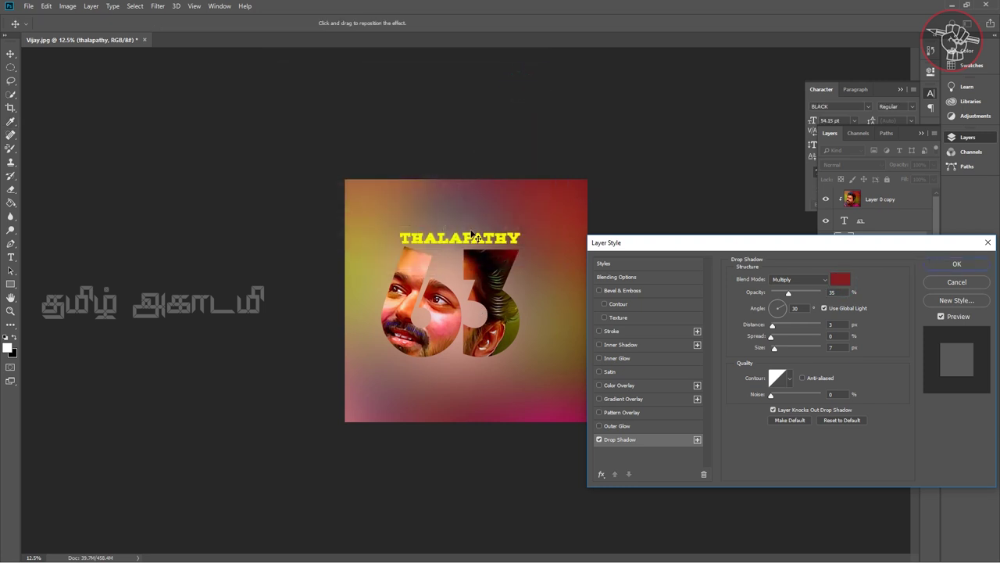
Set the red shadow to Normal blend, 100% opacity and 45% spread.
{"action": "left_click", "coordinate": [805, 279]}
{"action": "left_click", "coordinate": [793, 275]}
{"action": "left_click_drag", "start_coordinate": [788, 292], "coordinate": [821, 292]}
{"action": "left_click_drag", "start_coordinate": [774, 348], "coordinate": [802, 350]}
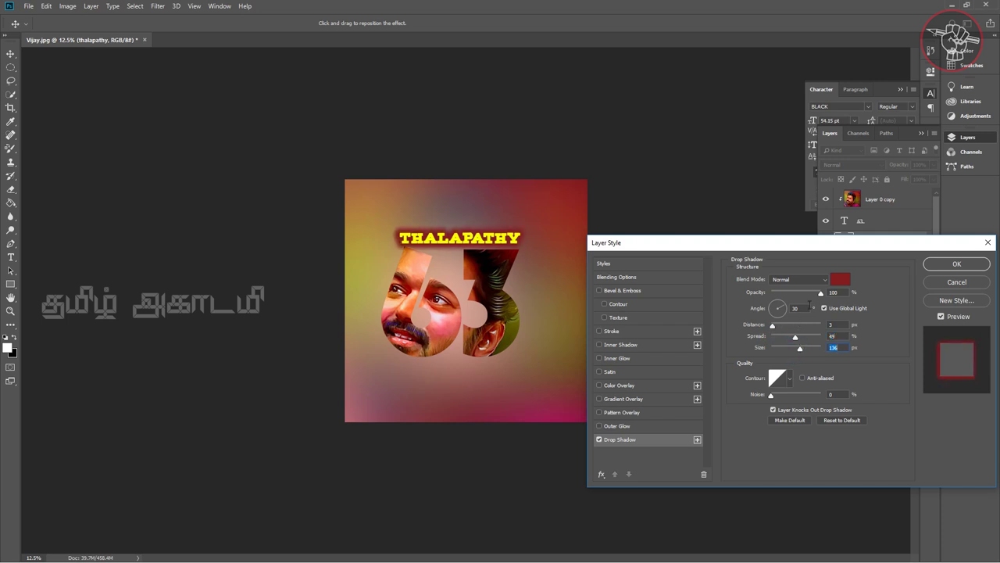